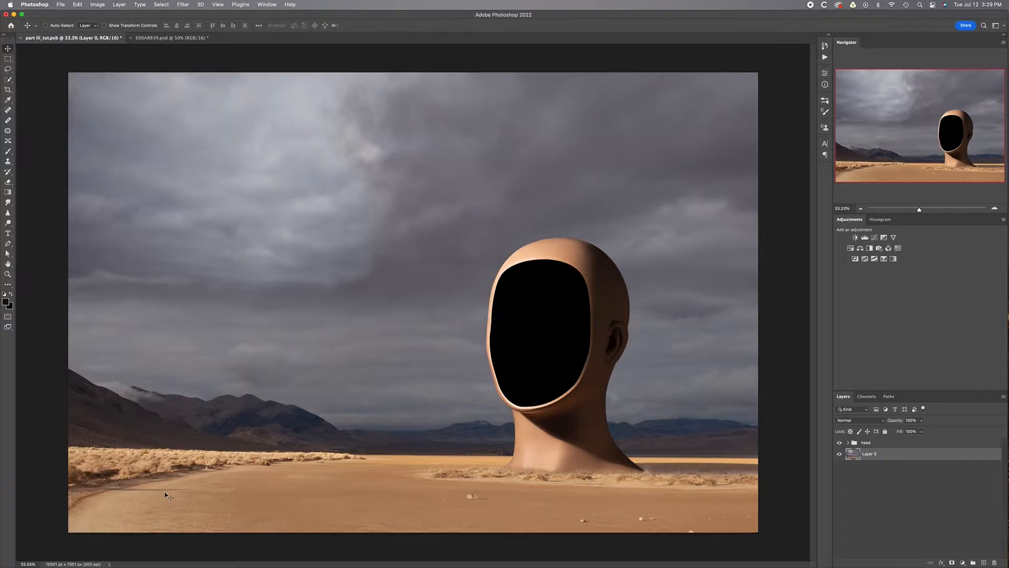
Step: Remove most of the long shadow streak on the sand near the scrub using the Spot Healing Brush at size 300
key("super+1")
scroll(188, 496, "left", 8)
scroll(187, 496, "down", 3)
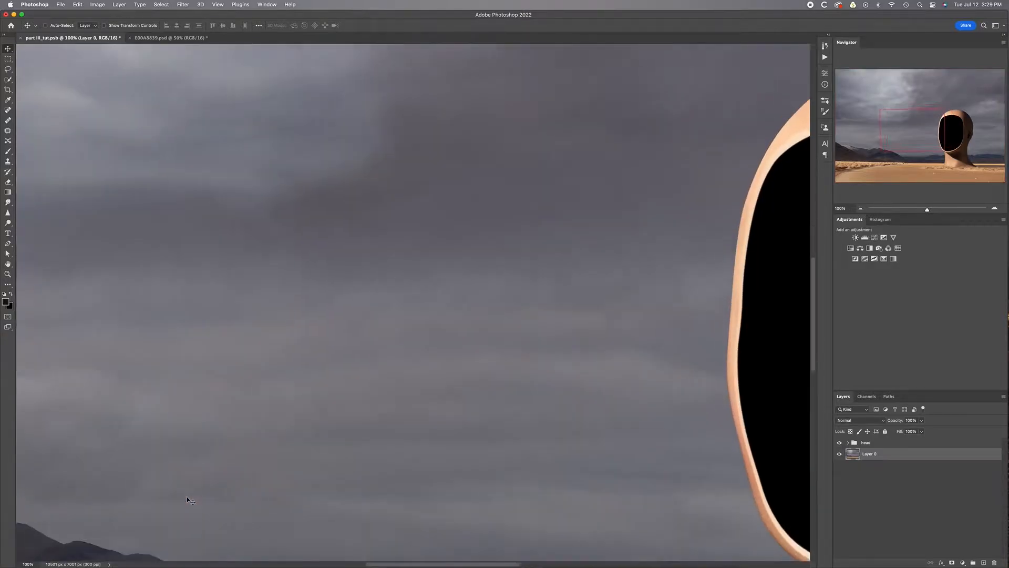
scroll(187, 499, "down", 6)
scroll(188, 499, "left", 4)
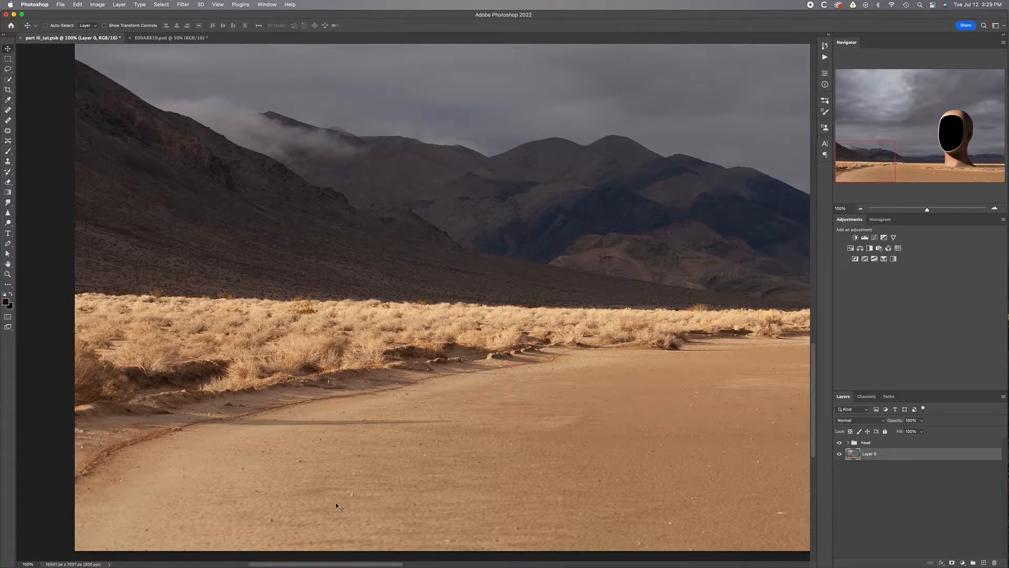
scroll(335, 506, "right", 3)
scroll(335, 505, "left", 3)
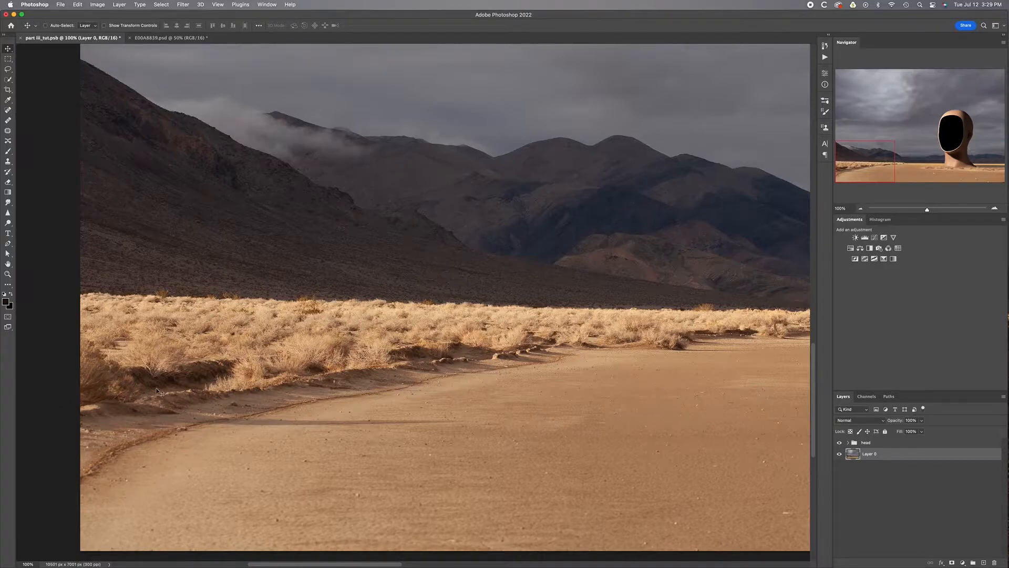
scroll(294, 404, "up", 3)
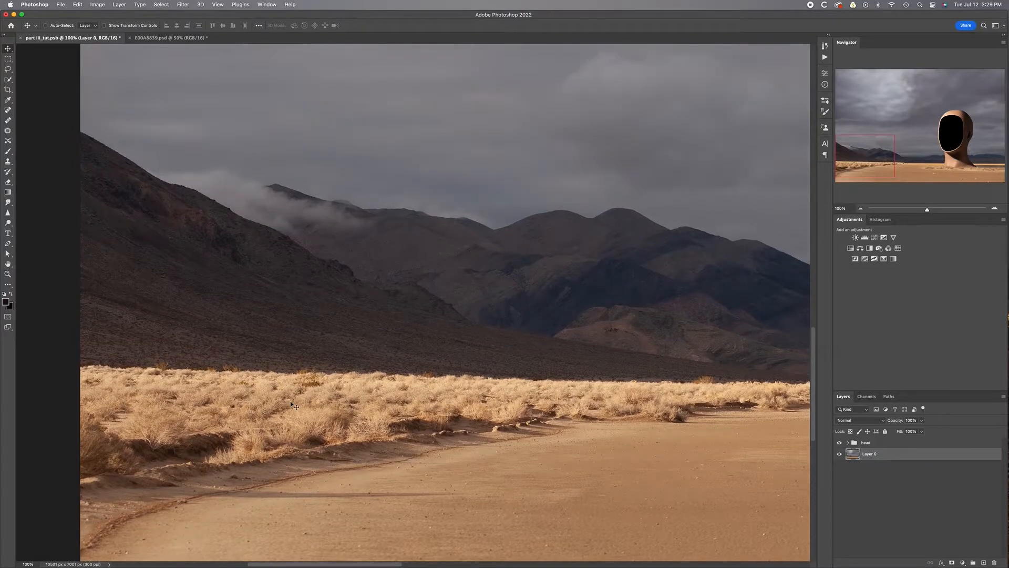
scroll(292, 404, "down", 3)
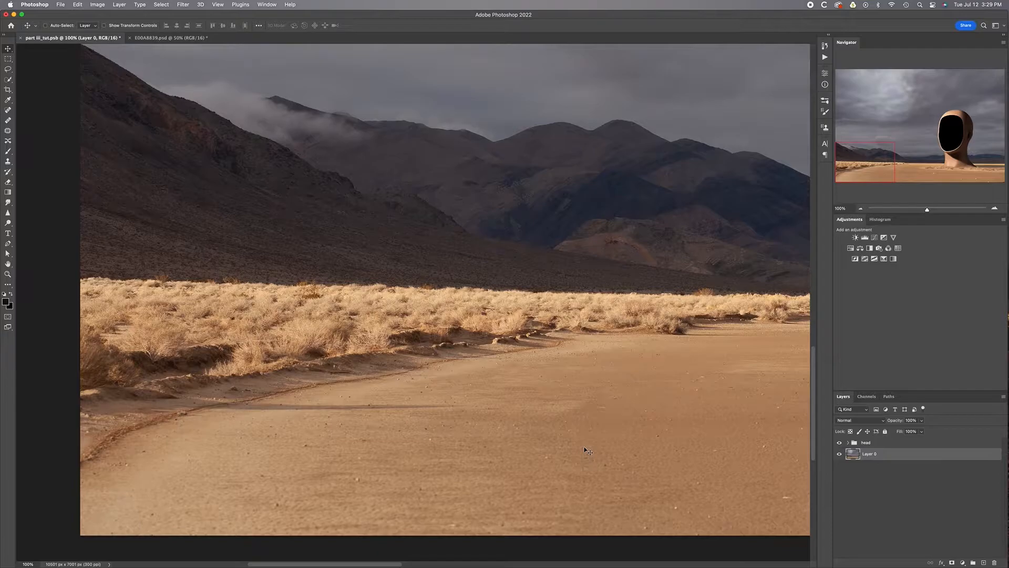
key("j")
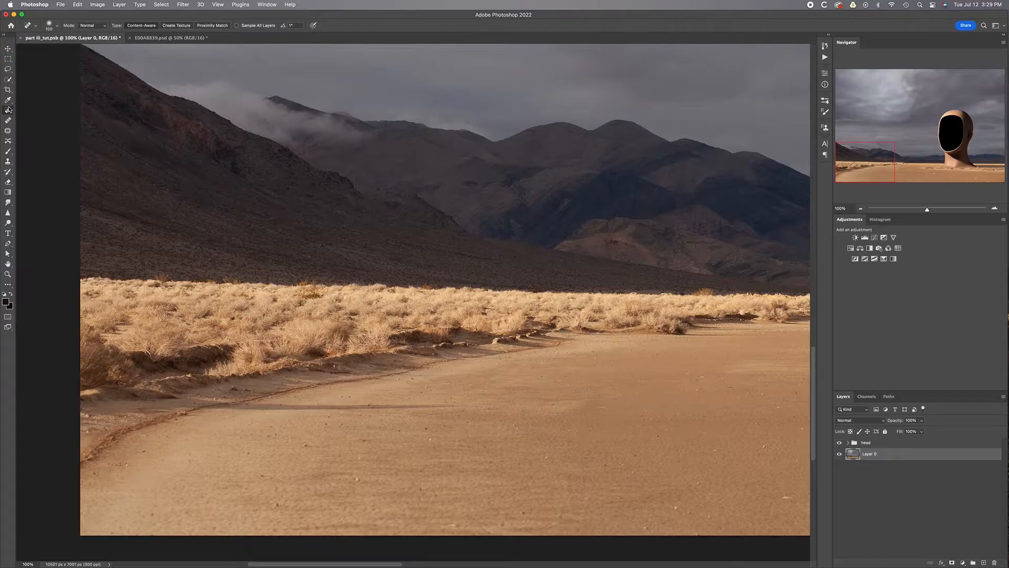
key("bracketright")
key("bracketright")
key("bracketright")
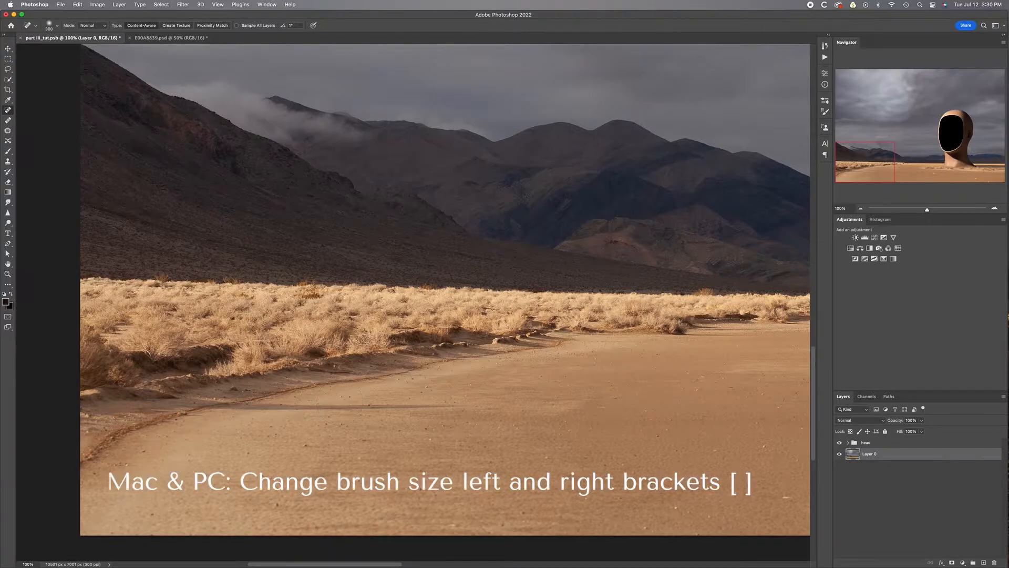
left_click_drag(337, 405, 462, 405)
mouse_move(272, 414)
left_mouse_down()
mouse_move(327, 410)
mouse_move(293, 411)
left_mouse_up()
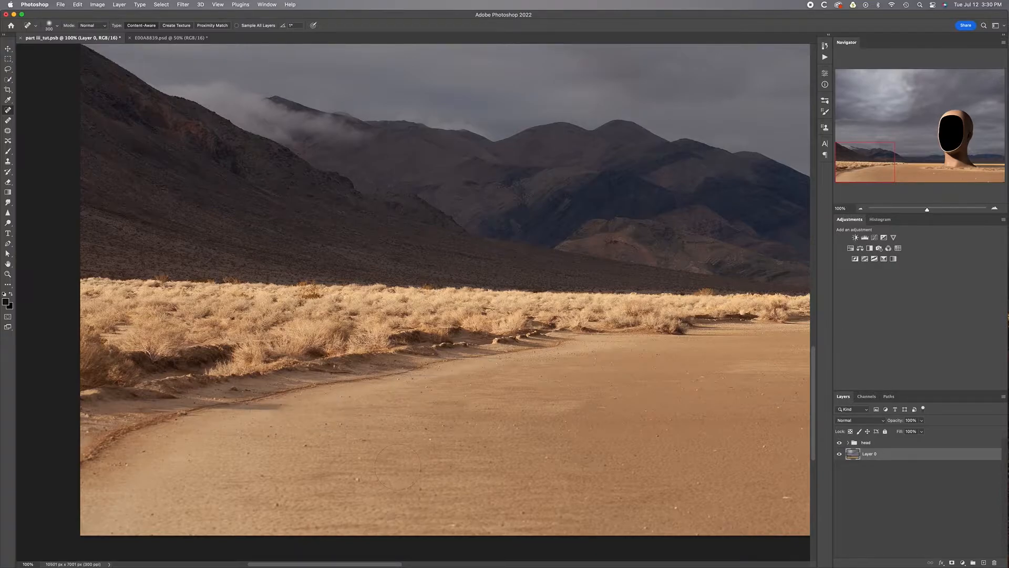
Step: Heal the remaining ends of the shadow streak on the sand, concentrating on the dark patch beside the scrub's edge
left_click_drag(439, 404, 456, 399)
mouse_move(221, 411)
left_mouse_down()
mouse_move(269, 403)
mouse_move(258, 409)
mouse_move(288, 411)
left_mouse_up()
mouse_move(284, 405)
left_mouse_down()
mouse_move(258, 412)
mouse_move(266, 406)
left_mouse_up()
left_click(287, 405)
mouse_move(263, 406)
left_mouse_down()
mouse_move(233, 427)
mouse_move(247, 408)
mouse_move(232, 410)
mouse_move(256, 418)
mouse_move(282, 411)
left_mouse_up()
Step: Reduce the healing brush size and clean up the small leftover marks along the sand's curved edge
key("[")
left_click(259, 407)
left_click(256, 406)
left_click(237, 407)
left_click(380, 400)
left_click_drag(385, 400, 374, 409)
mouse_move(355, 403)
left_mouse_down()
mouse_move(345, 407)
mouse_move(398, 414)
left_mouse_up()
Step: Add a new layer above the head group and name it opening
key("super+0")
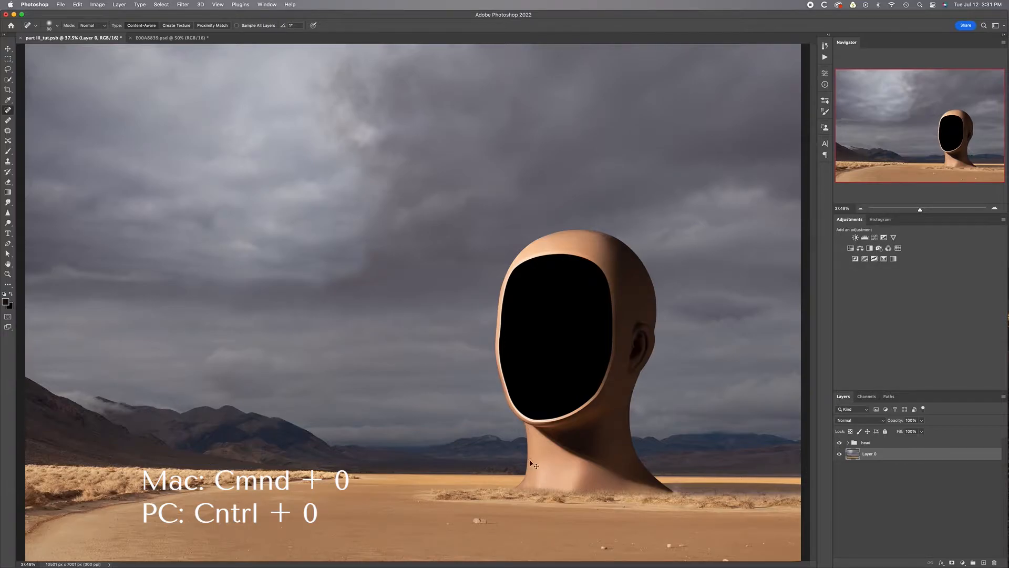
key("super+minus")
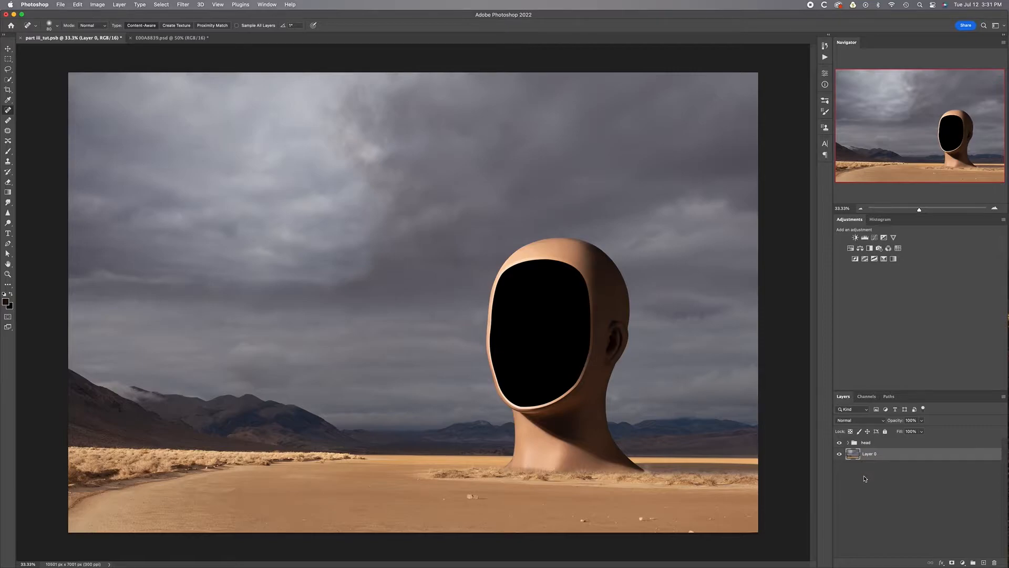
left_click(885, 445)
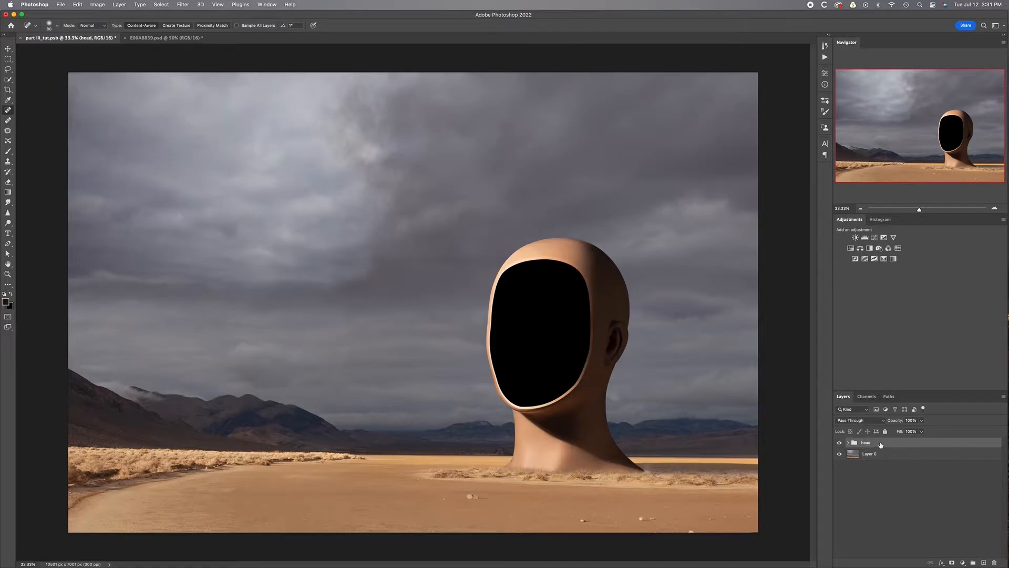
left_click(984, 563)
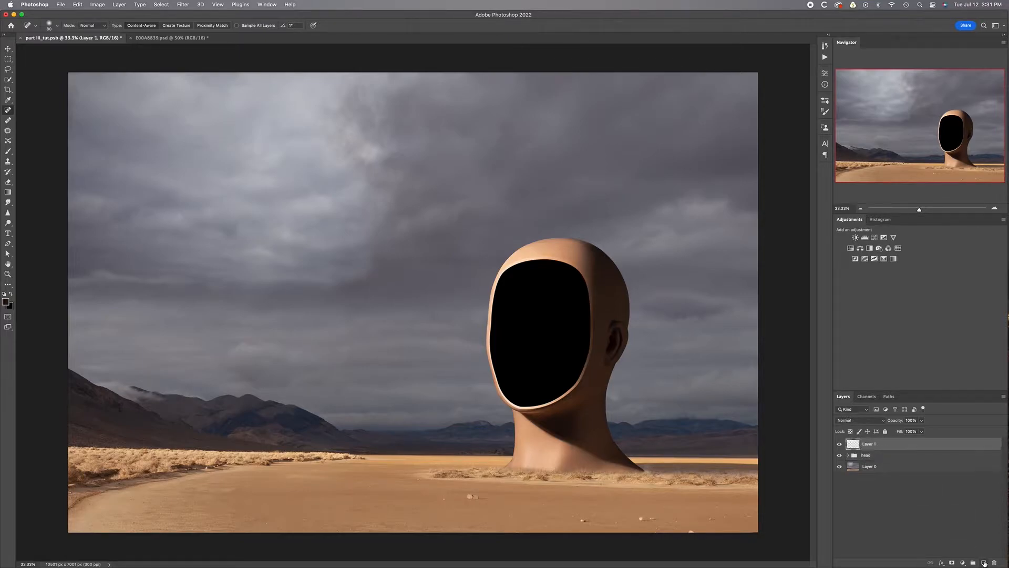
double_click(870, 444)
type("opening")
key("Return")
Step: Draw a wide, flat elliptical marquee selection on the sand in front of the scrub, beside the head
key("m")
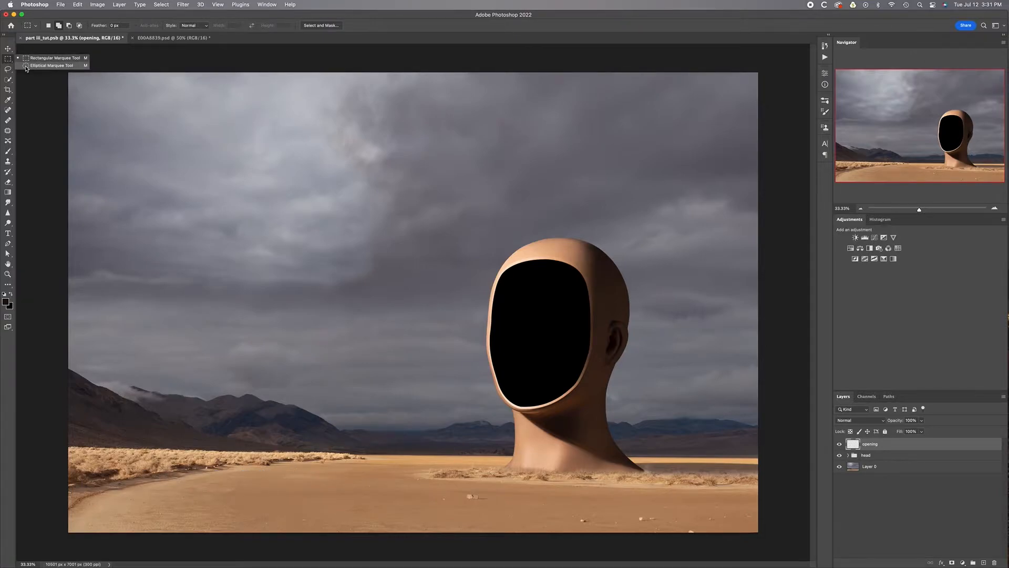
key("Escape")
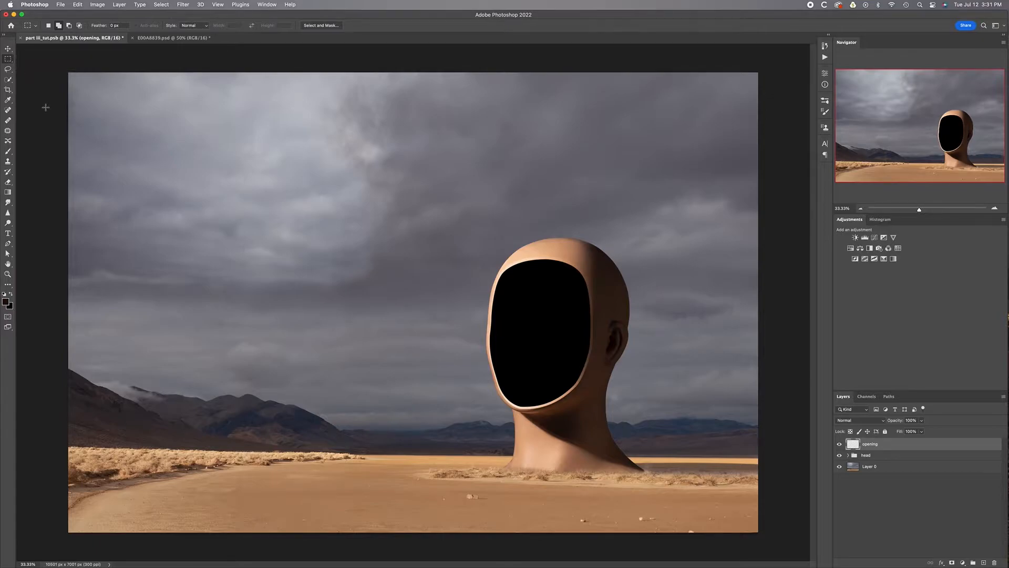
key("shift+m")
left_click_drag(188, 484, 421, 518)
Step: Transform the elliptical selection by shifting it up about 100 px, scaling its height to 115.14% and extending its left side outward
left_click(162, 4)
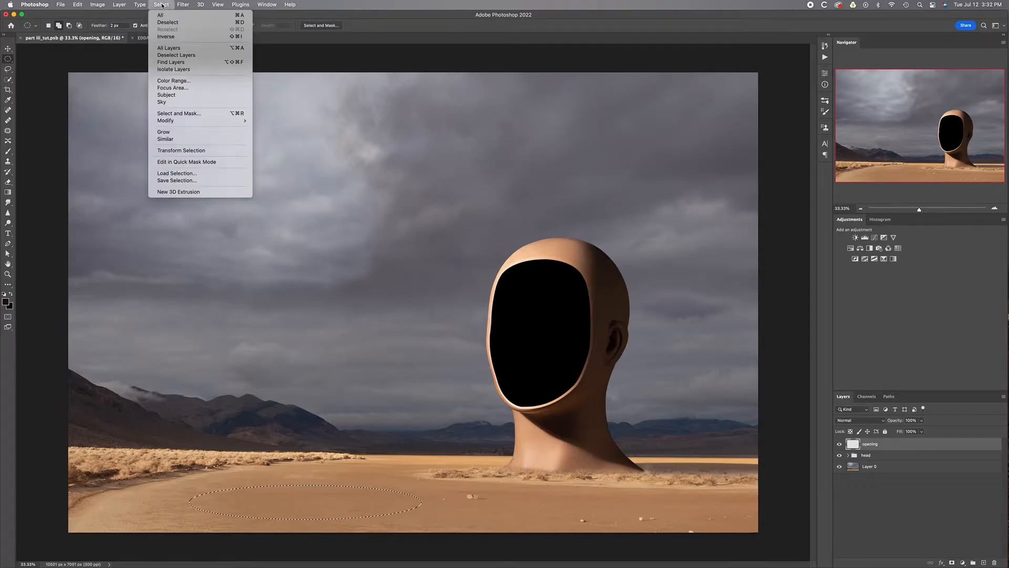
left_click(184, 152)
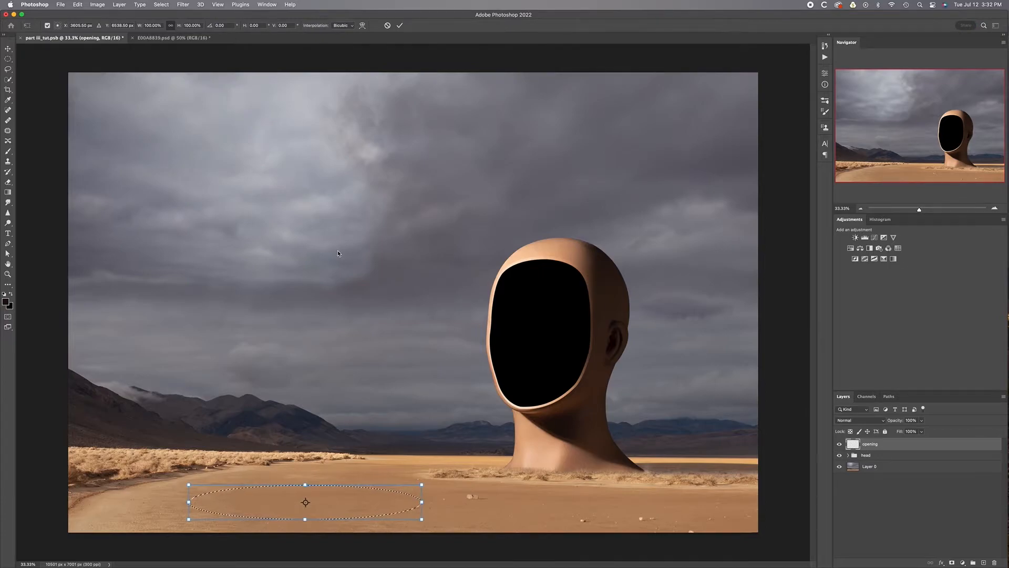
key("shift+Up")
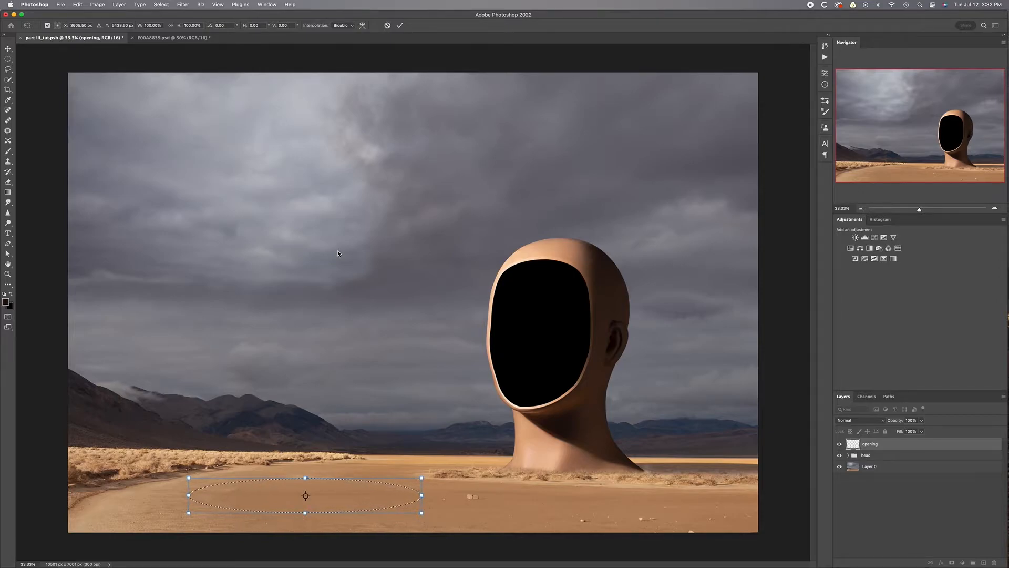
left_click_drag(305, 512, 305, 519)
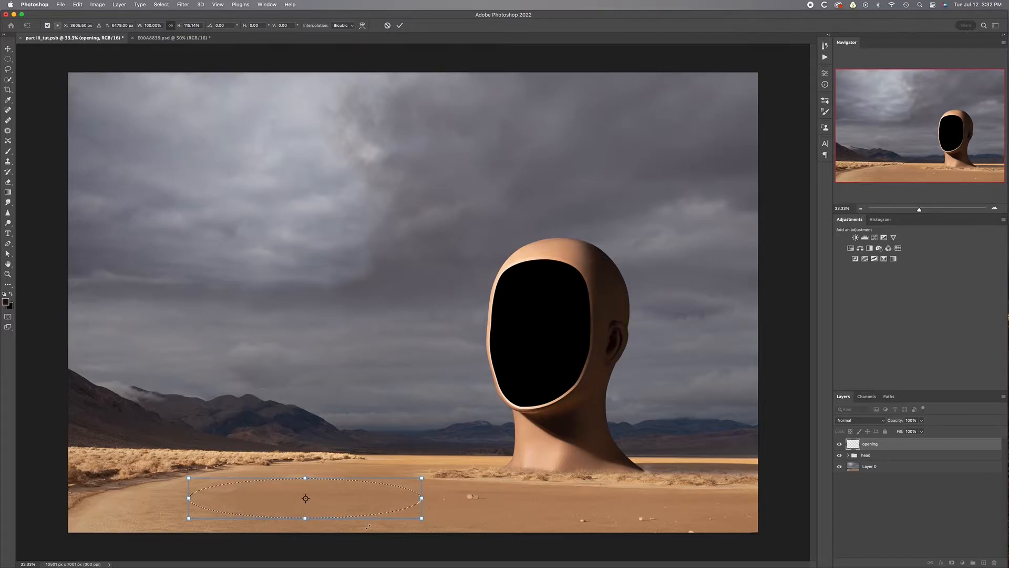
left_click_drag(191, 498, 177, 497)
left_click_drag(178, 498, 176, 498)
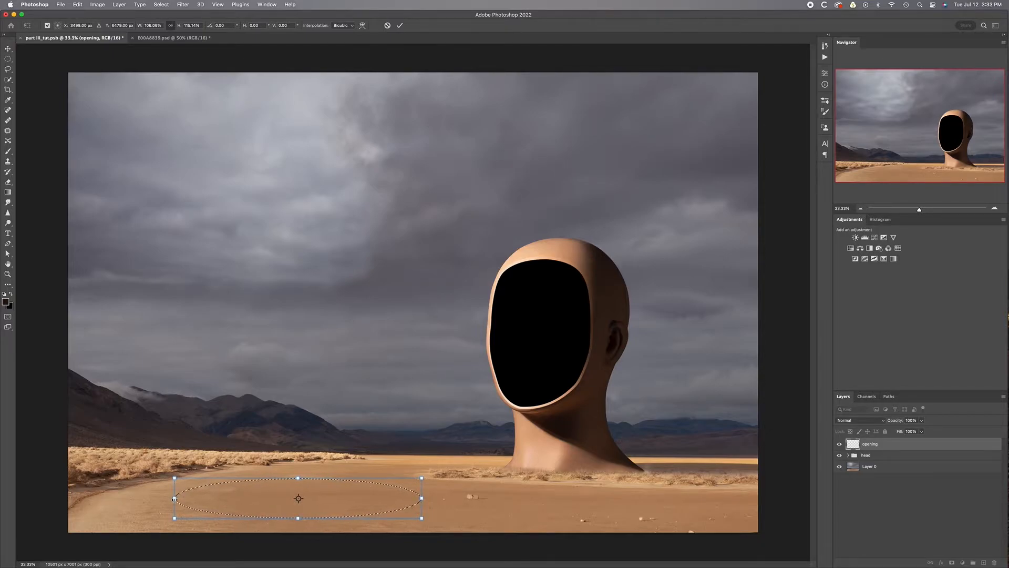
key("super+minus")
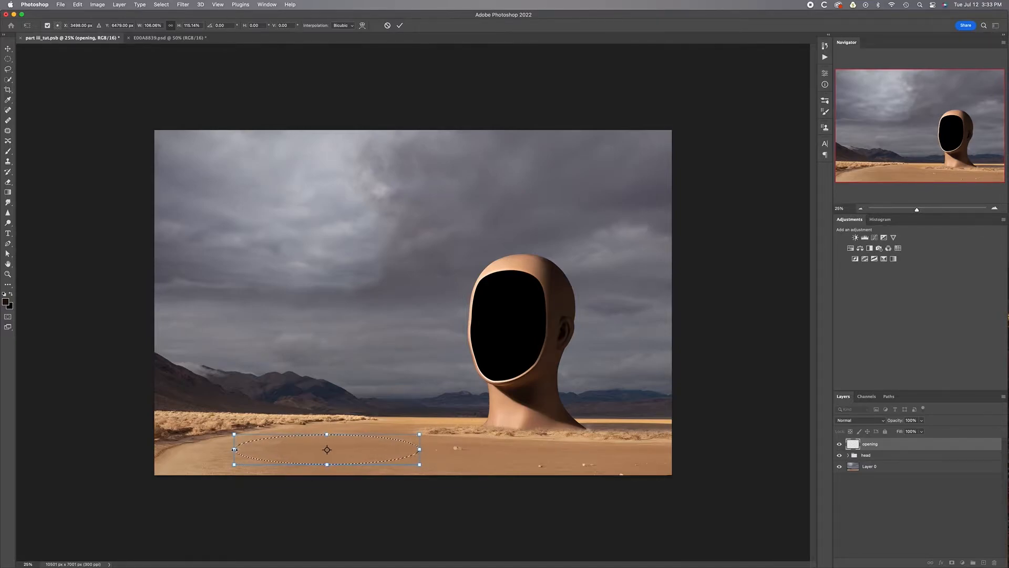
left_click_drag(234, 450, 227, 450)
key("Return")
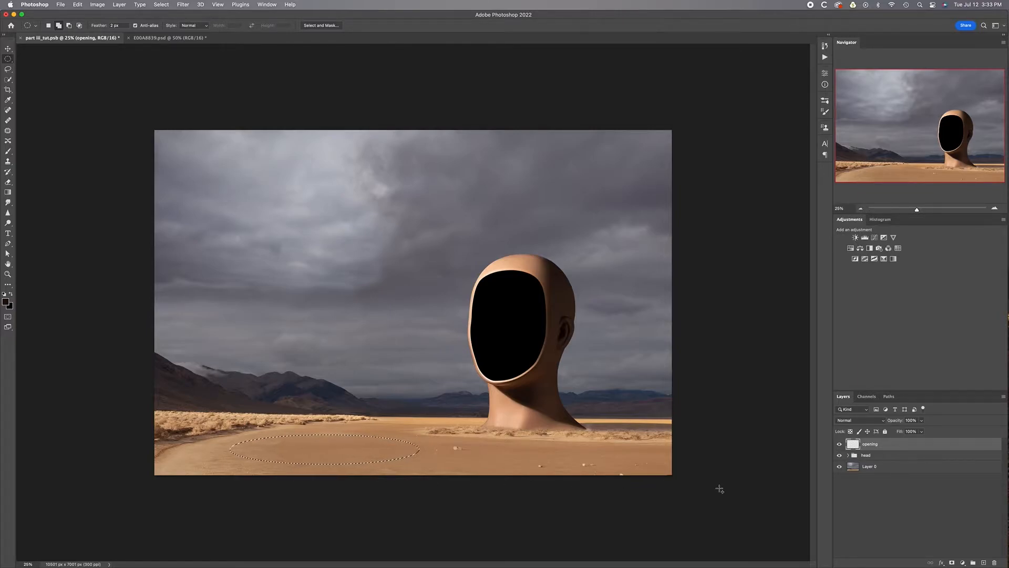
Step: Fill the ellipse on the opening layer with a dark brown sampled from the scrub's shadow at 100% opacity, and deselect it
key("shift+BackSpace")
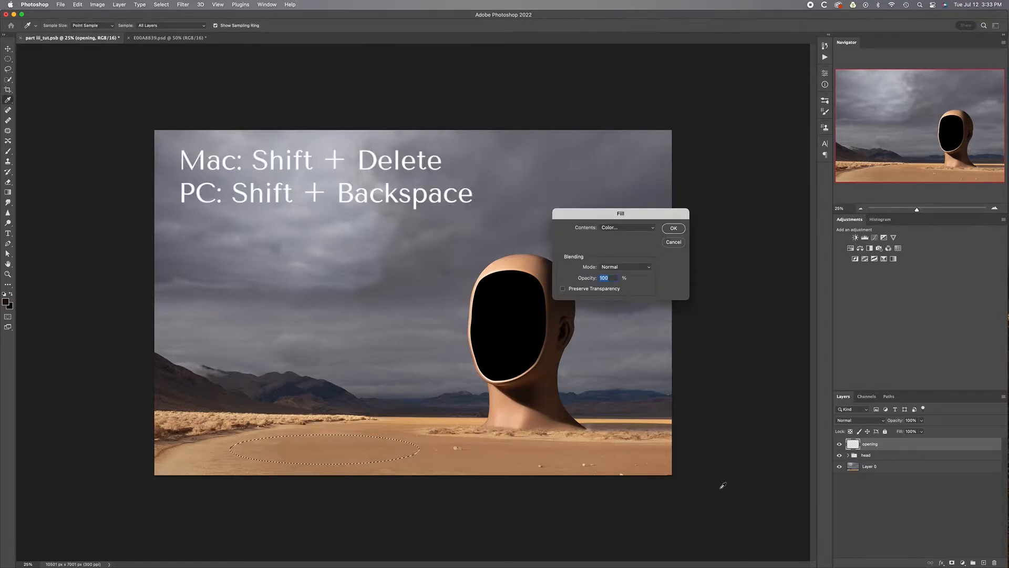
left_click(631, 229)
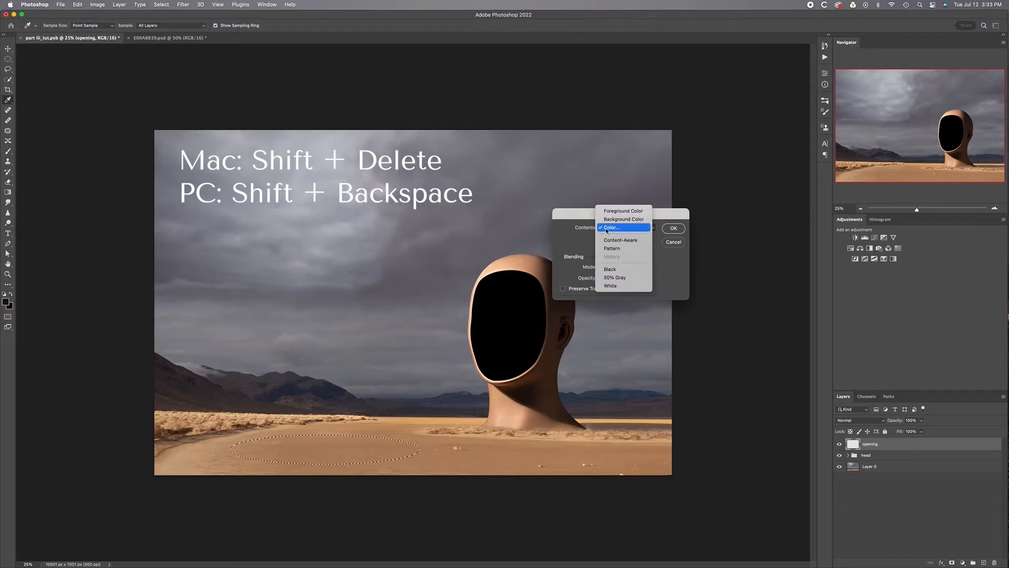
left_click(608, 230)
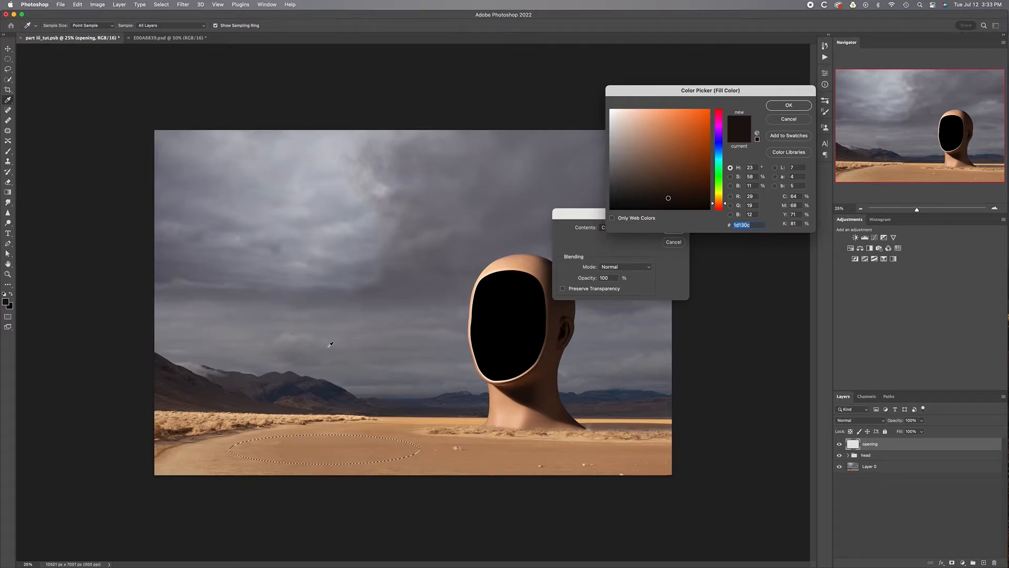
left_click(176, 434)
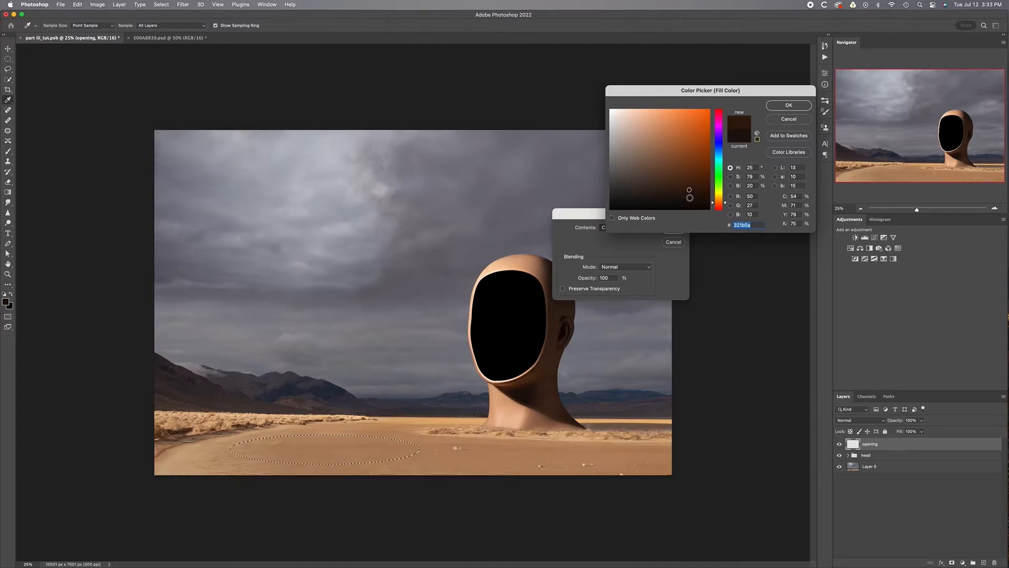
left_click(788, 105)
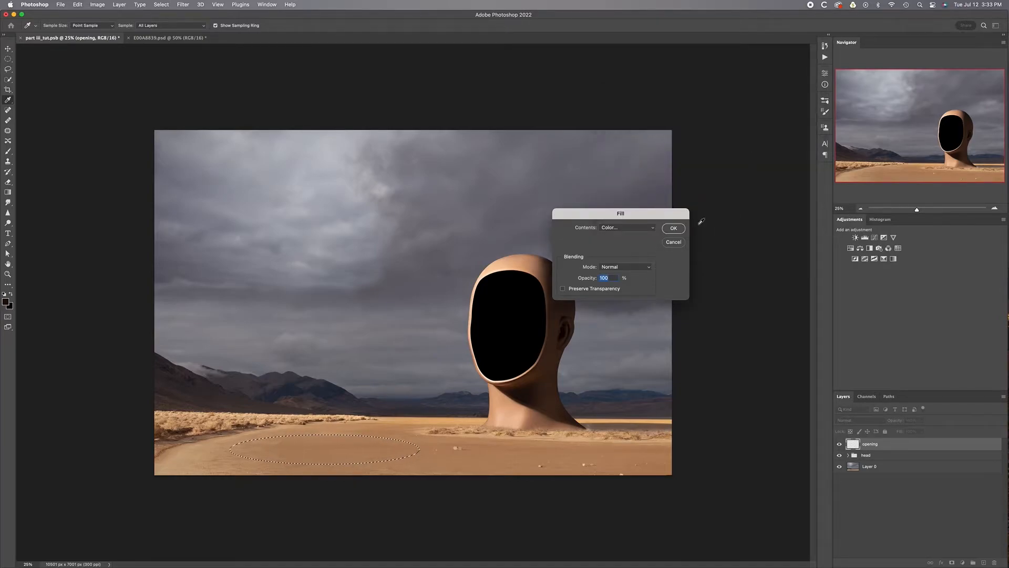
left_click(674, 228)
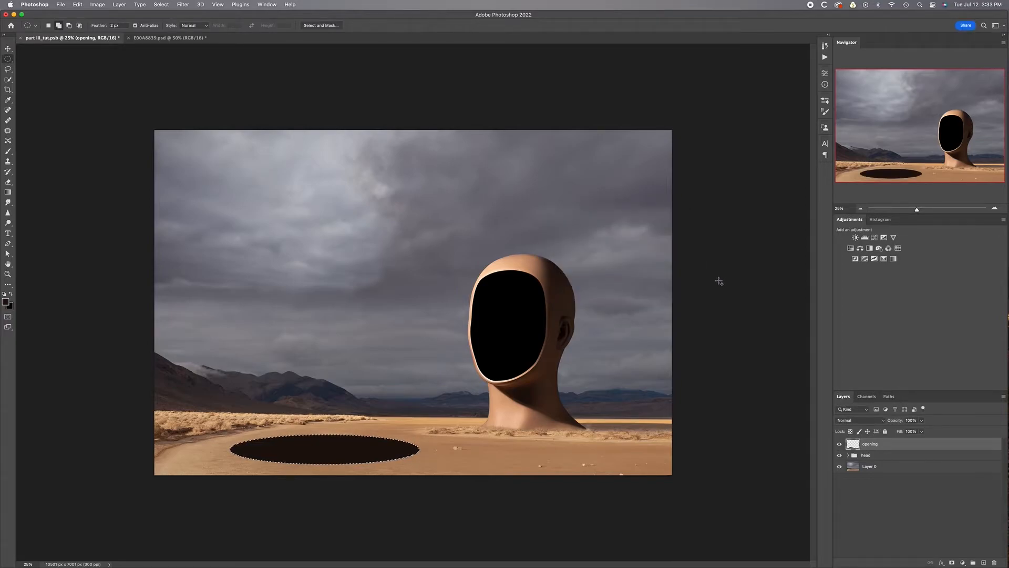
key("super+d")
Step: Copy a large rectangular area of cloudy sky from Layer 0 and paste it as a new layer above opening
left_click(892, 469)
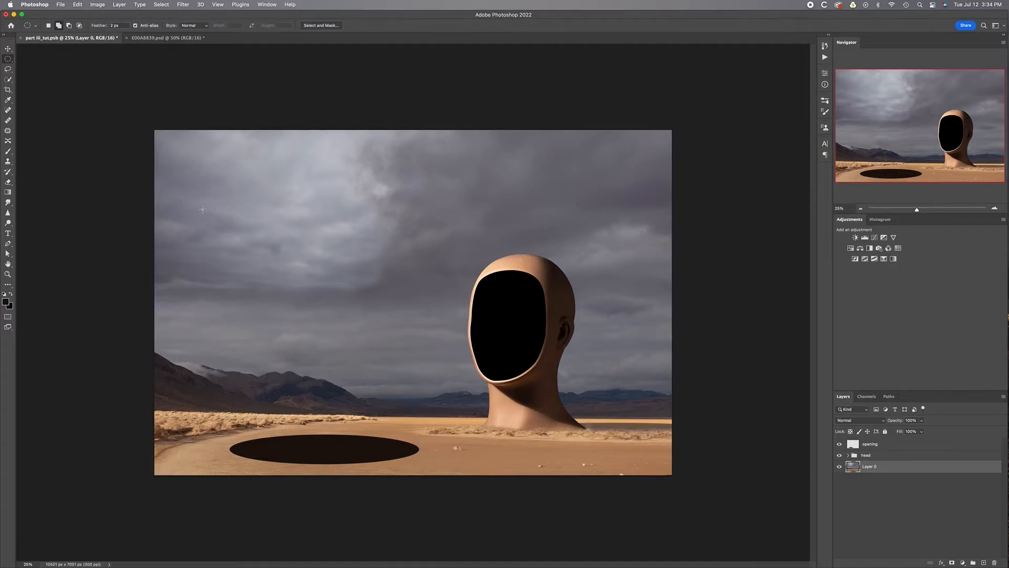
key("shift+m")
left_click_drag(172, 130, 464, 353)
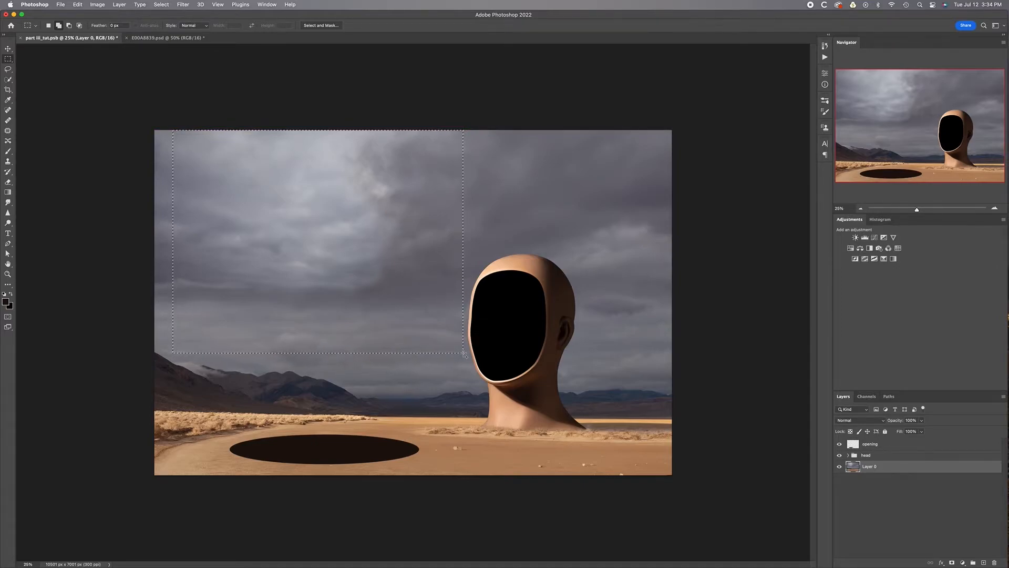
key("super+c")
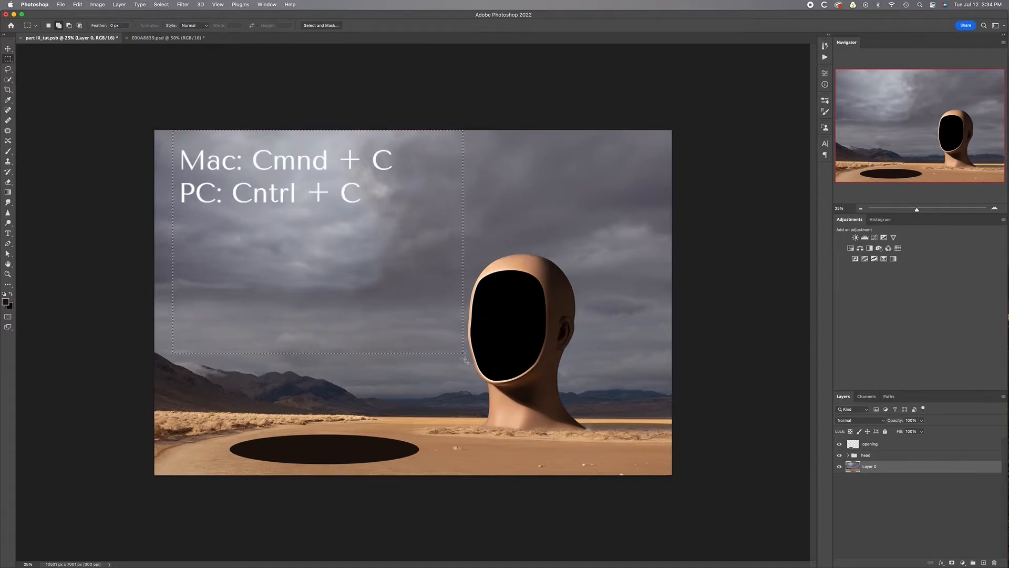
left_click(893, 448)
key("super+v")
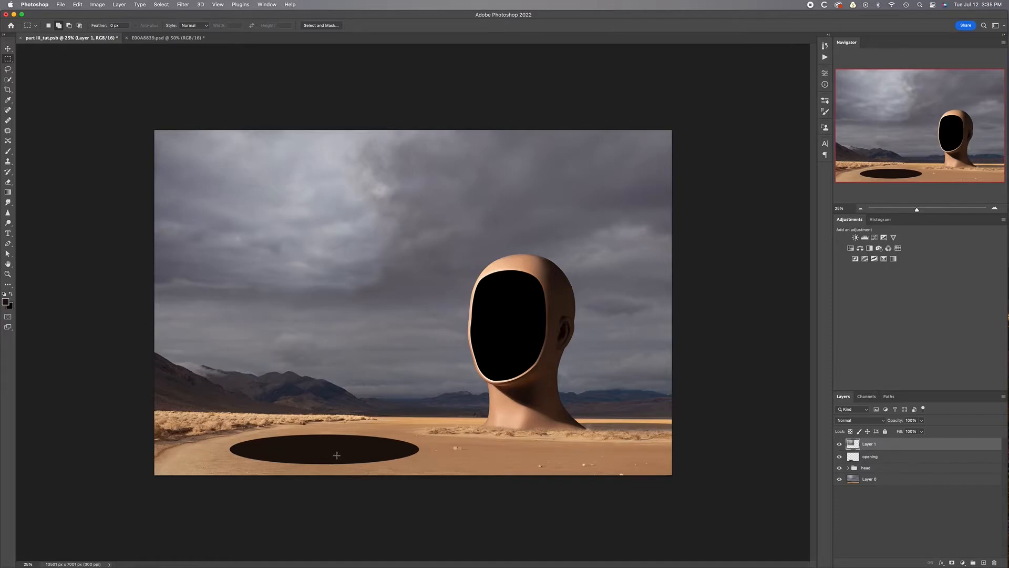
Step: Move the pasted sky down until it covers the dark ellipse, and rename its layer sky reflection
key("v")
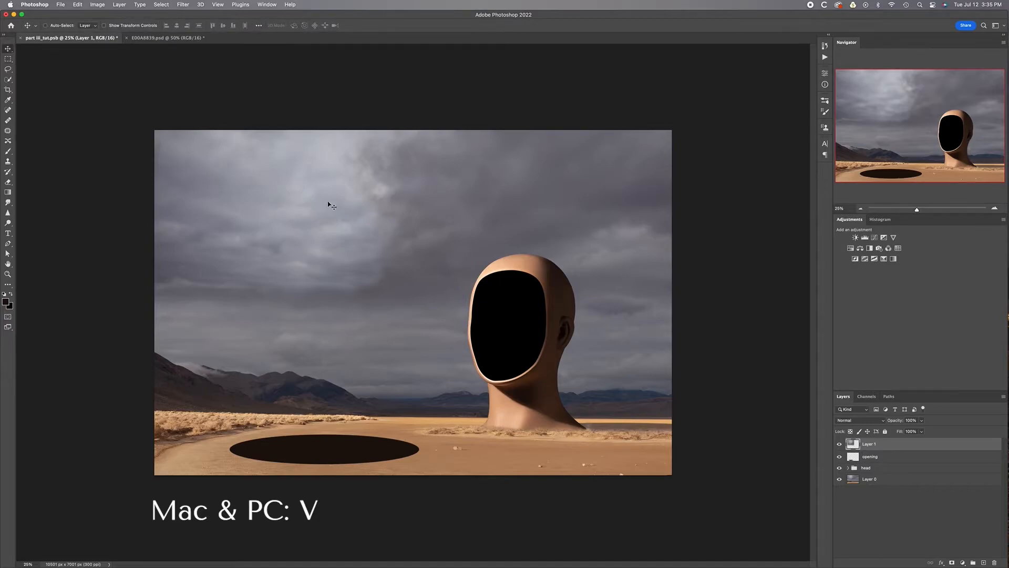
left_click_drag(377, 192, 390, 443)
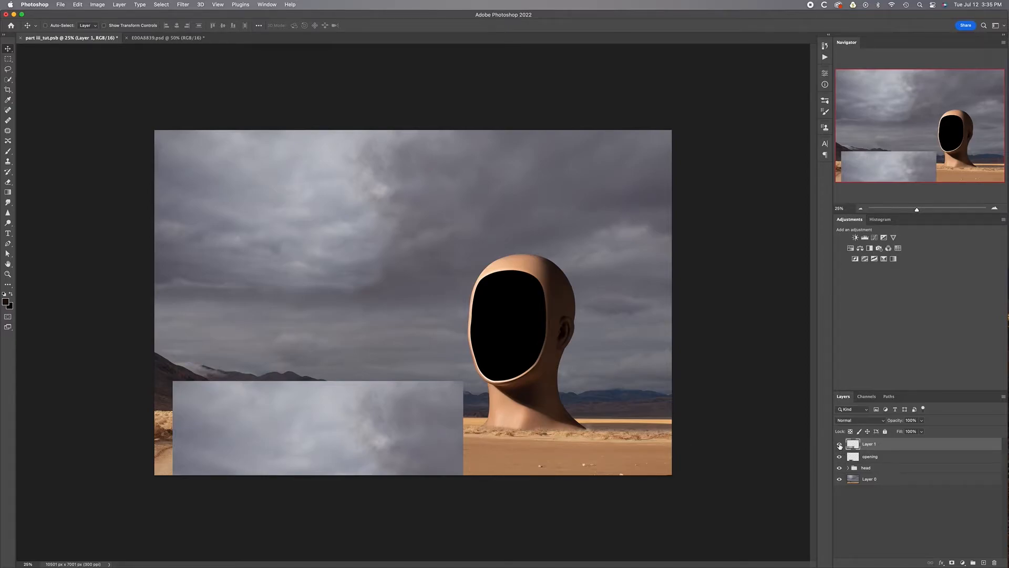
double_click(869, 445)
type("sky reflection")
key("Return")
Step: Hide the sky reflection layer and load the dark ellipse of the opening layer as a selection
left_click(839, 444)
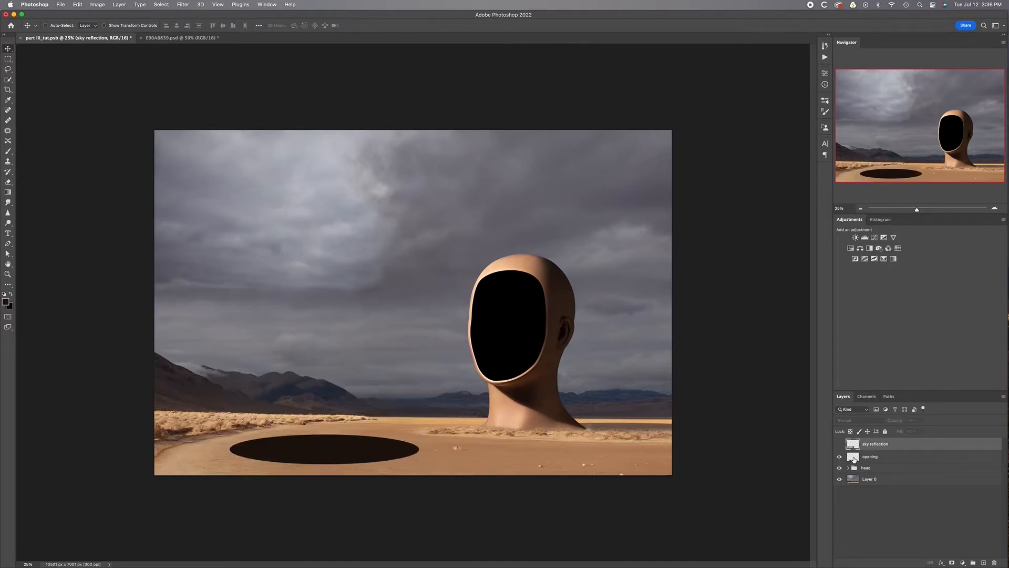
left_click(854, 459)
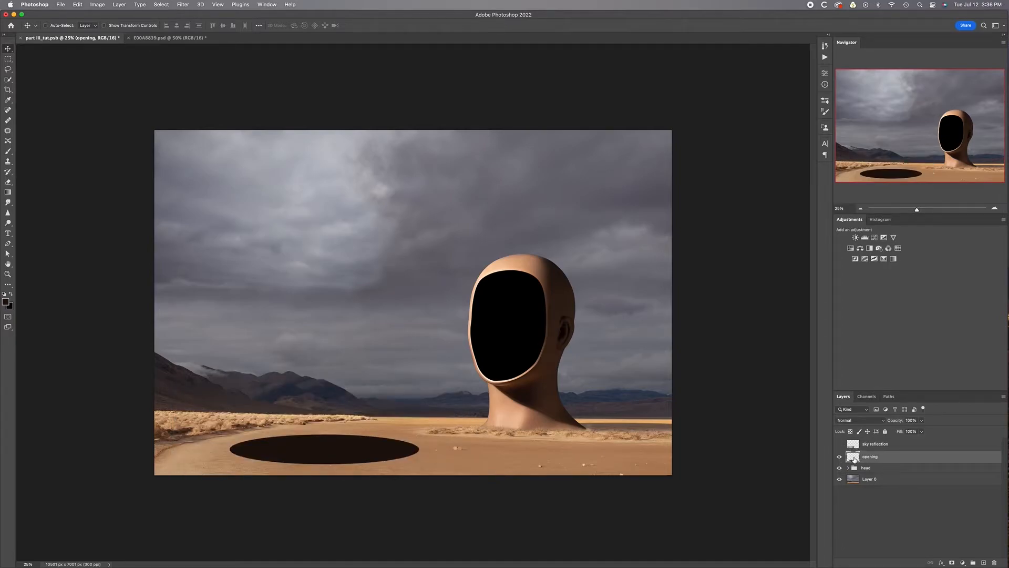
left_click(854, 457, "super")
Step: Transform the elliptical selection to 87.50% height by lowering its upper edge, and narrow it from both sides to about 97% width
left_click(162, 5)
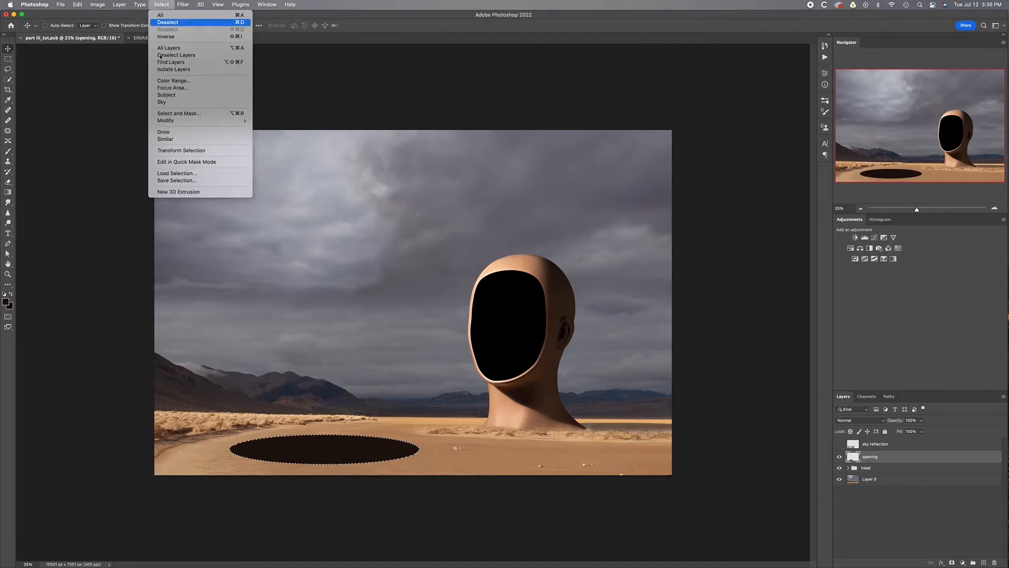
left_click(179, 151)
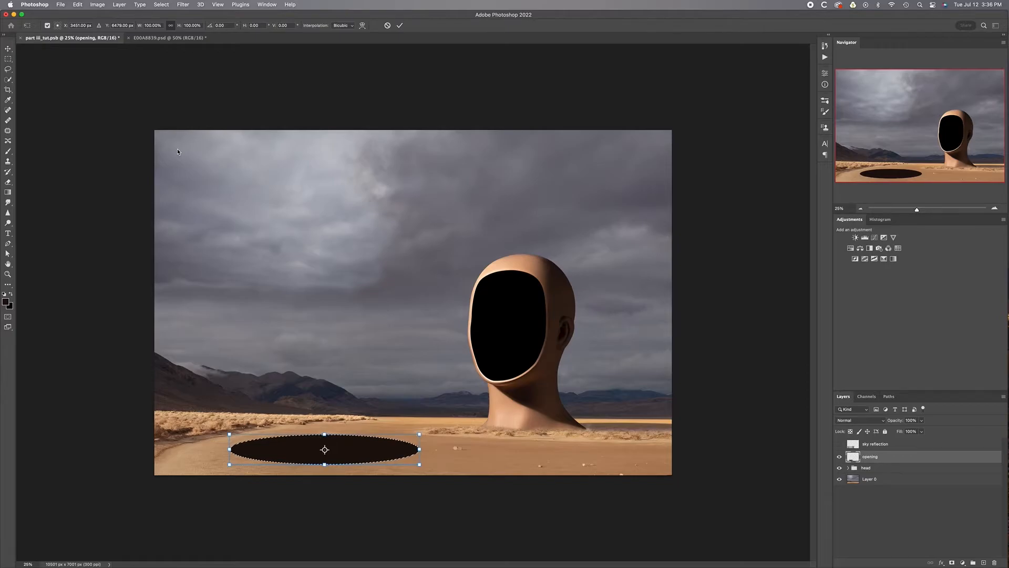
key("super+equal")
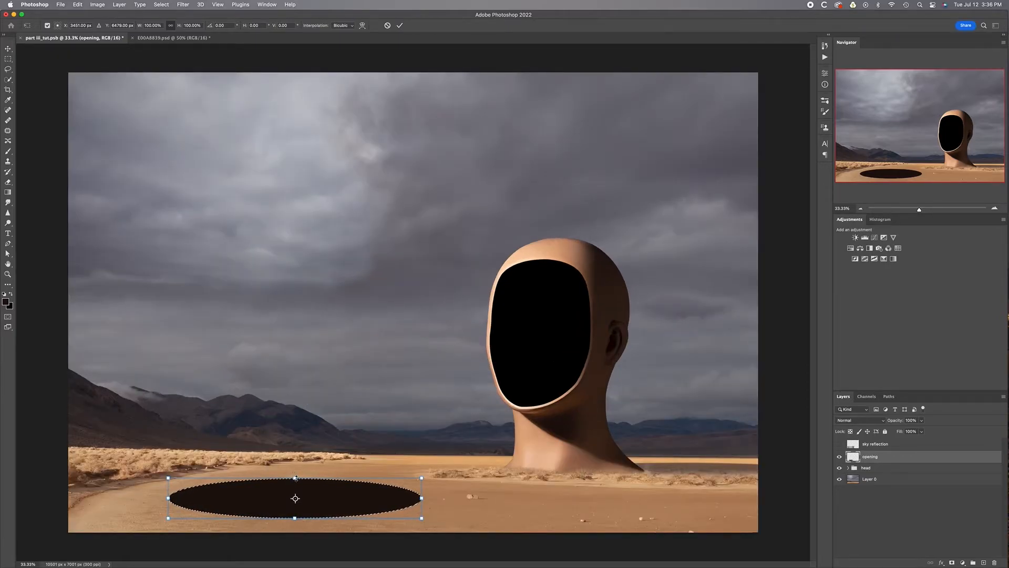
left_click_drag(295, 477, 295, 481)
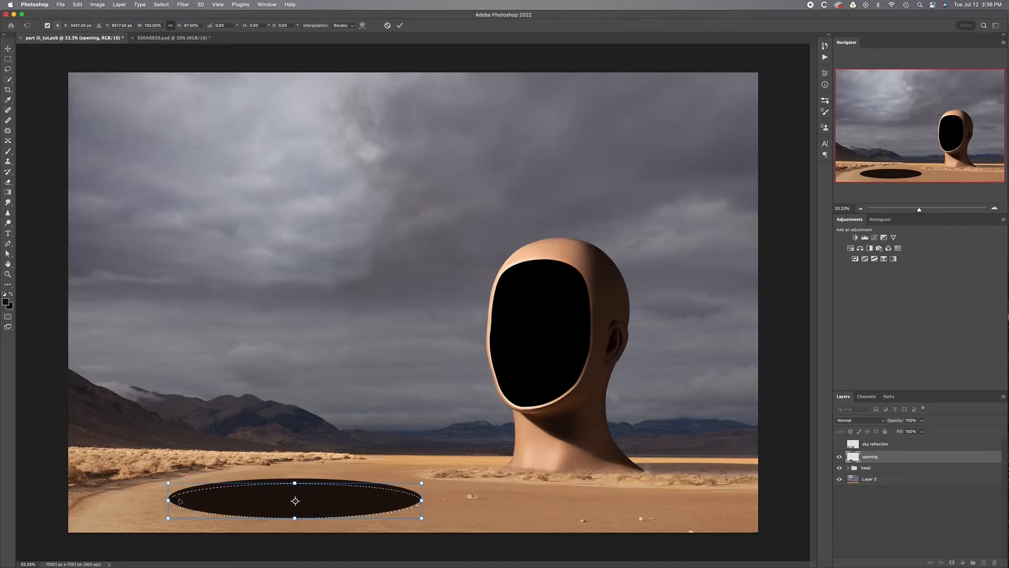
left_click_drag(168, 500, 171, 501)
left_click_drag(422, 499, 418, 499)
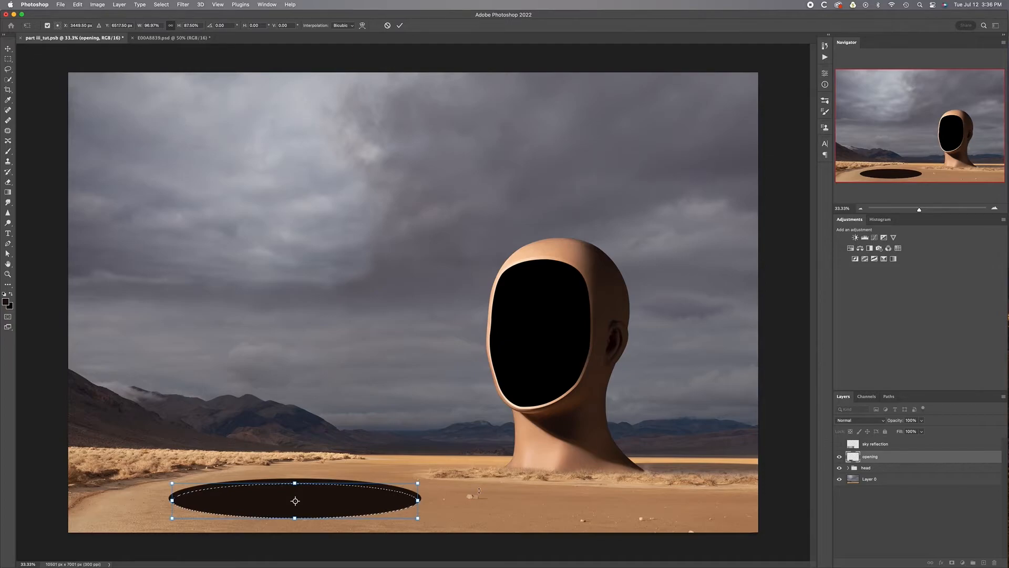
key("Return")
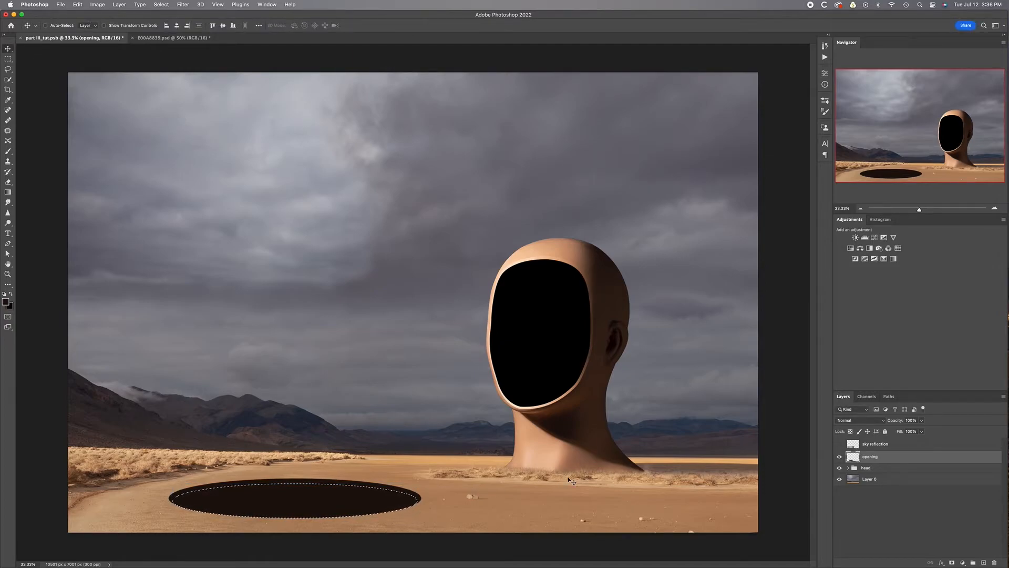
Step: Show the sky reflection layer and mask it with the reduced elliptical selection
left_click(840, 444)
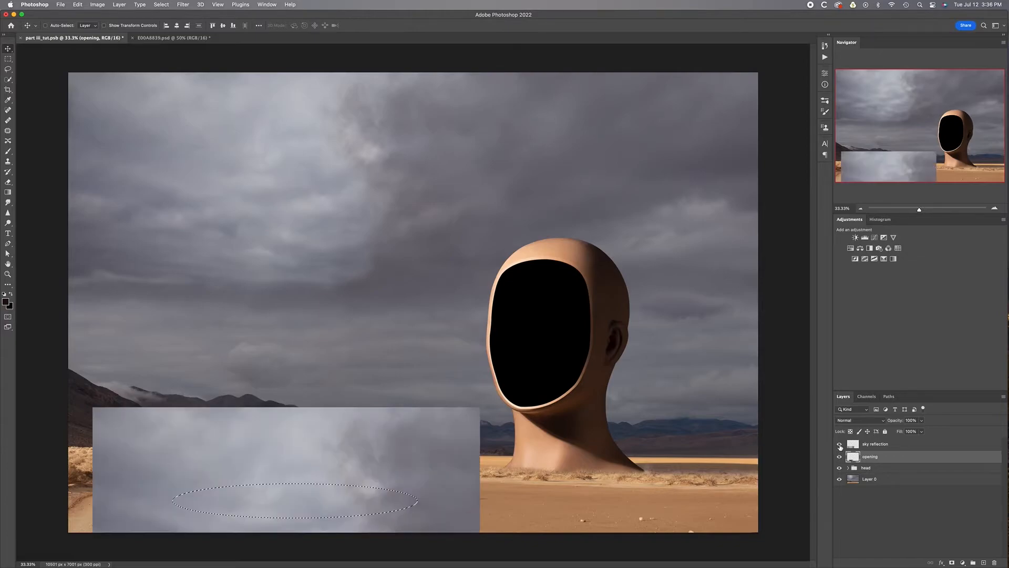
left_click(886, 446)
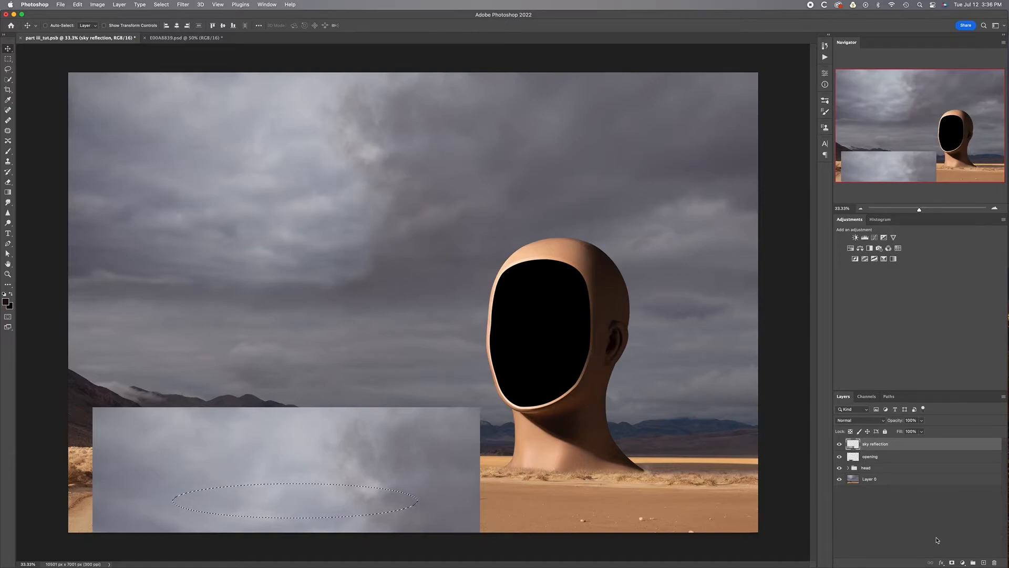
left_click(952, 562)
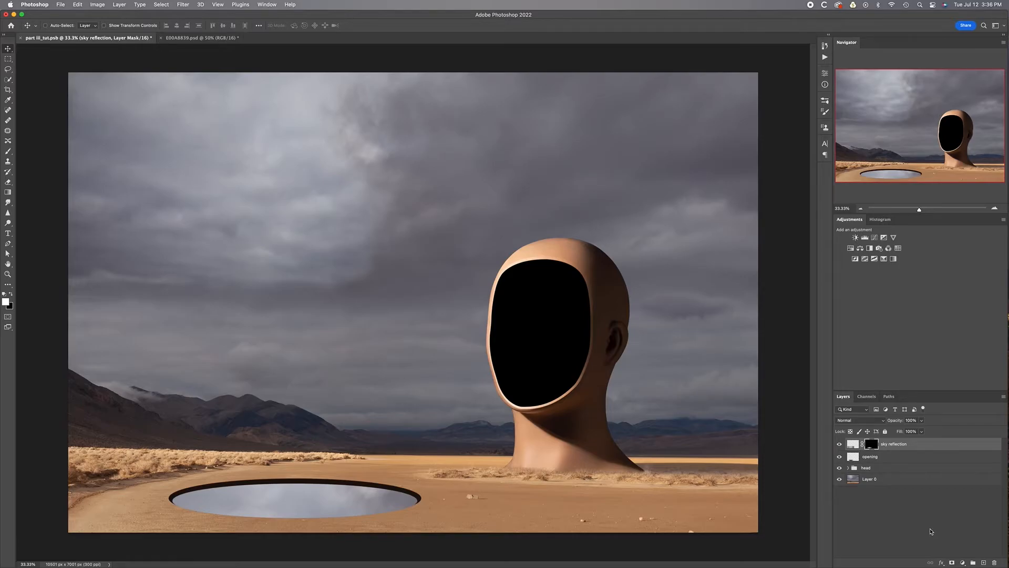
Step: Unlink the sky reflection layer's mask and shift only the sky image slightly down inside the ellipse
key("super+minus")
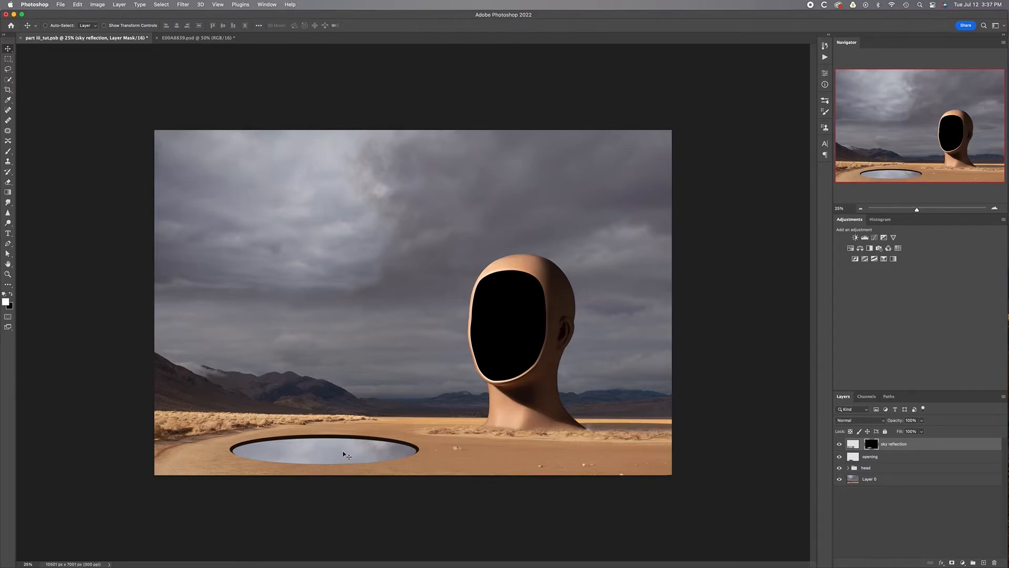
left_click_drag(346, 455, 366, 459)
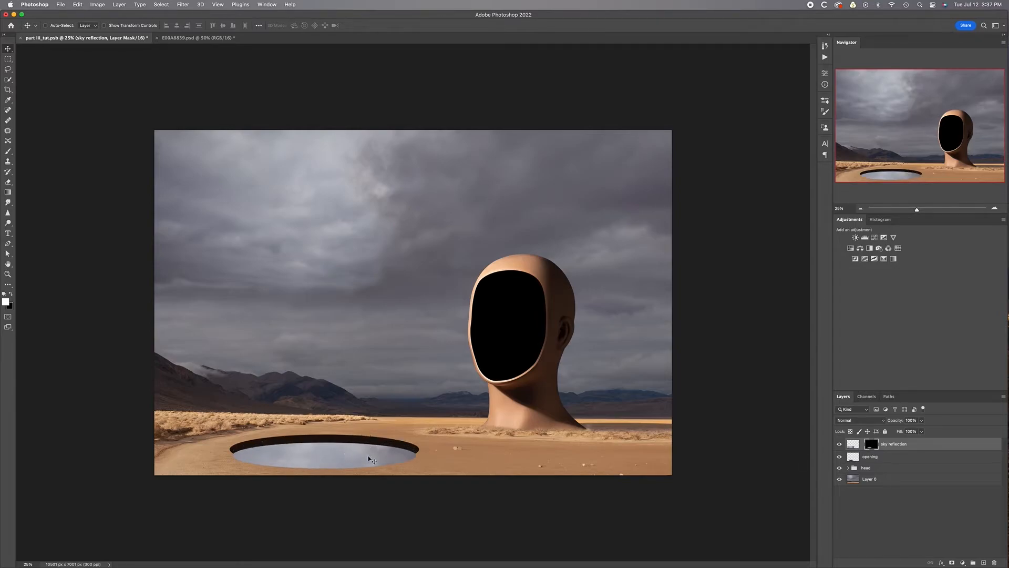
key("super+z")
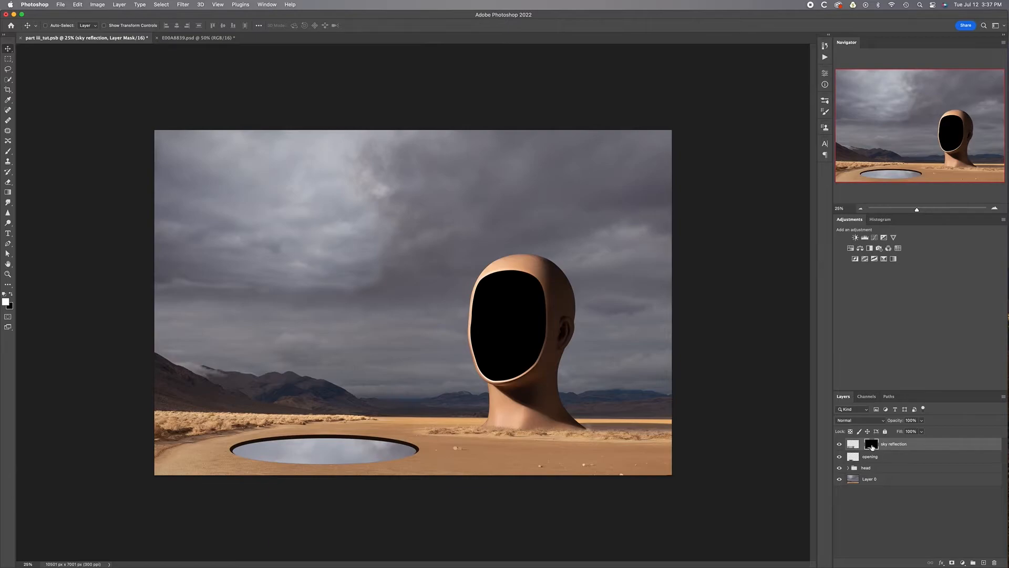
left_click(853, 444)
left_click_drag(339, 451, 339, 456)
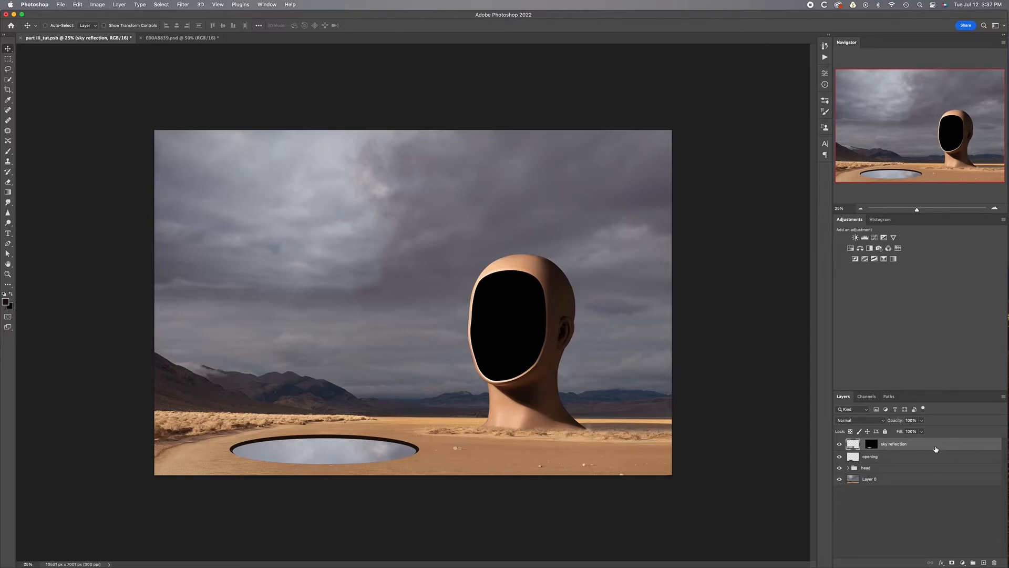
Step: Group the sky reflection and opening layers, and name the group relfective pool
left_click(906, 458, "shift")
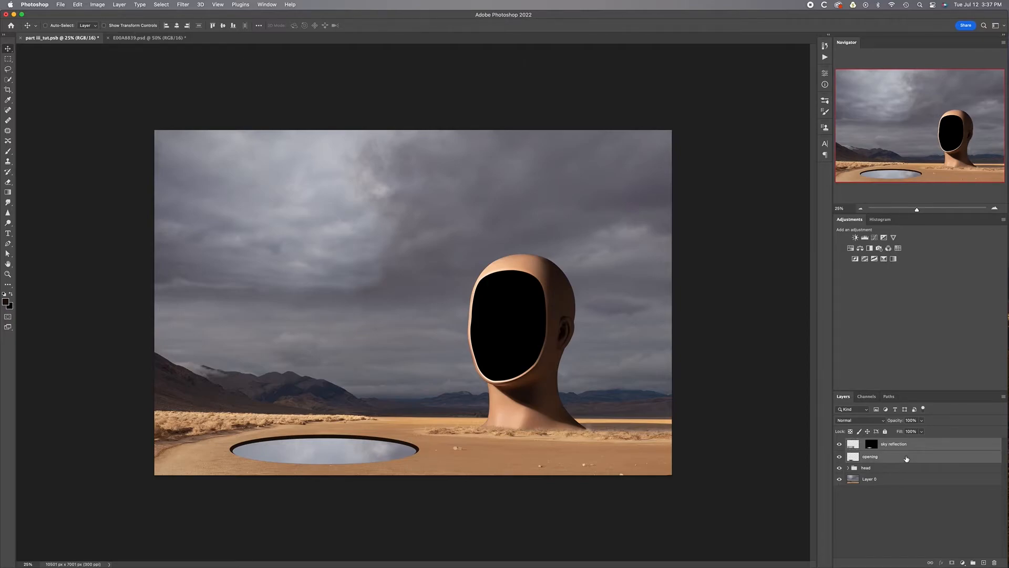
key("super+g")
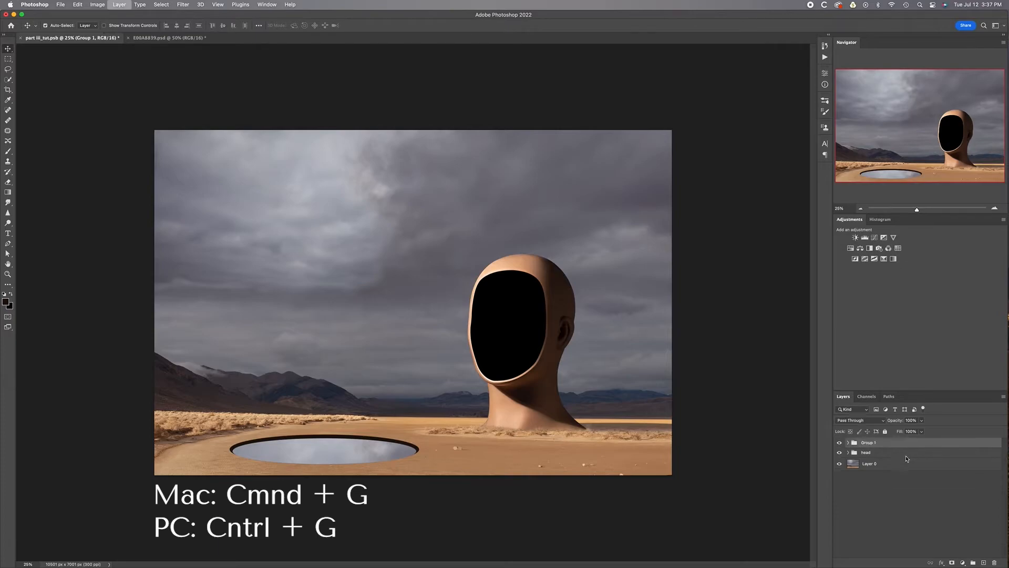
double_click(866, 443)
type("relfective")
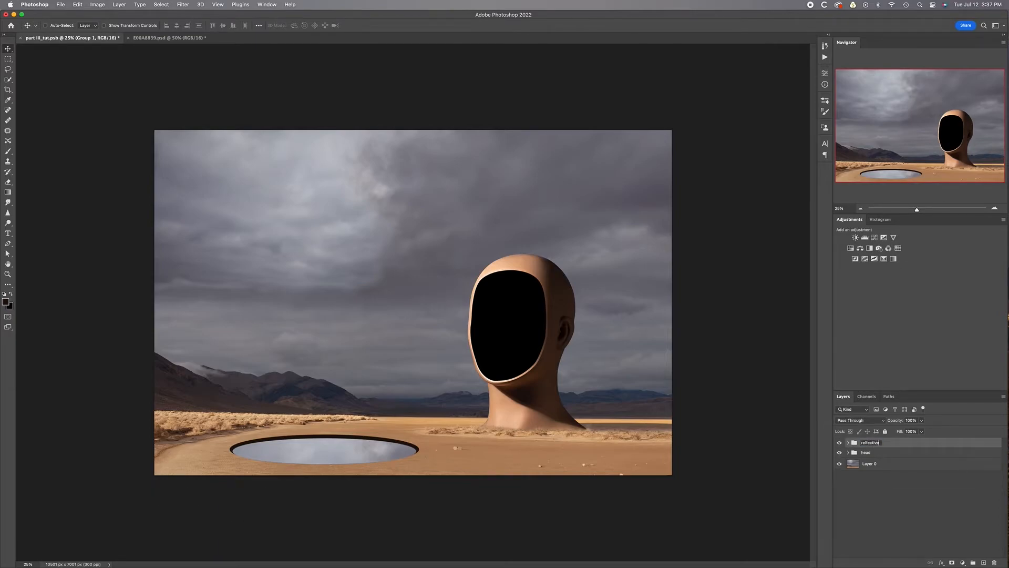
type(" pool")
key("Return")
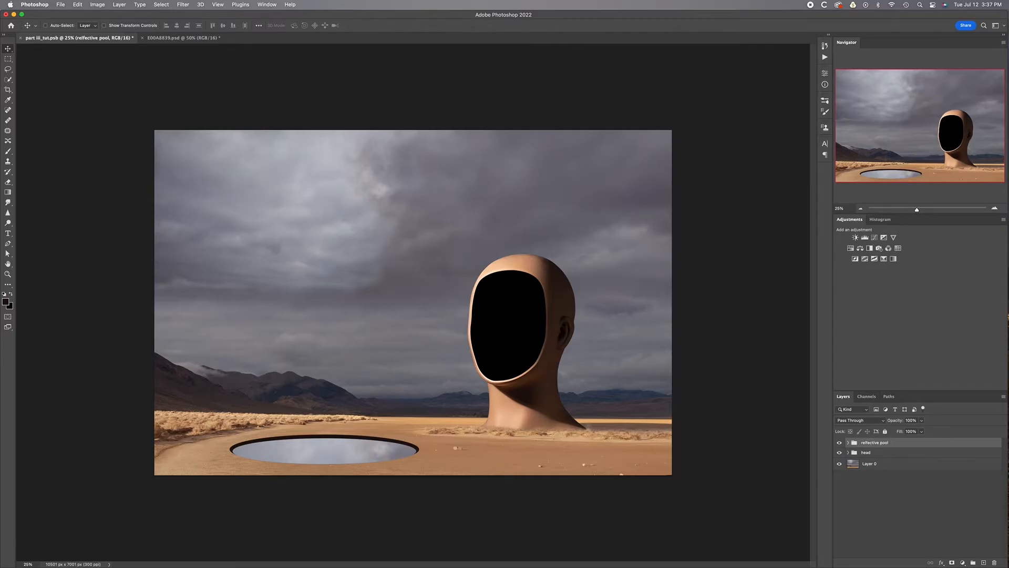
Step: Switch to the E00A8839.psd document and select the white coral with the Quick Selection tool, leaving out the wooden stand
key("super+equal")
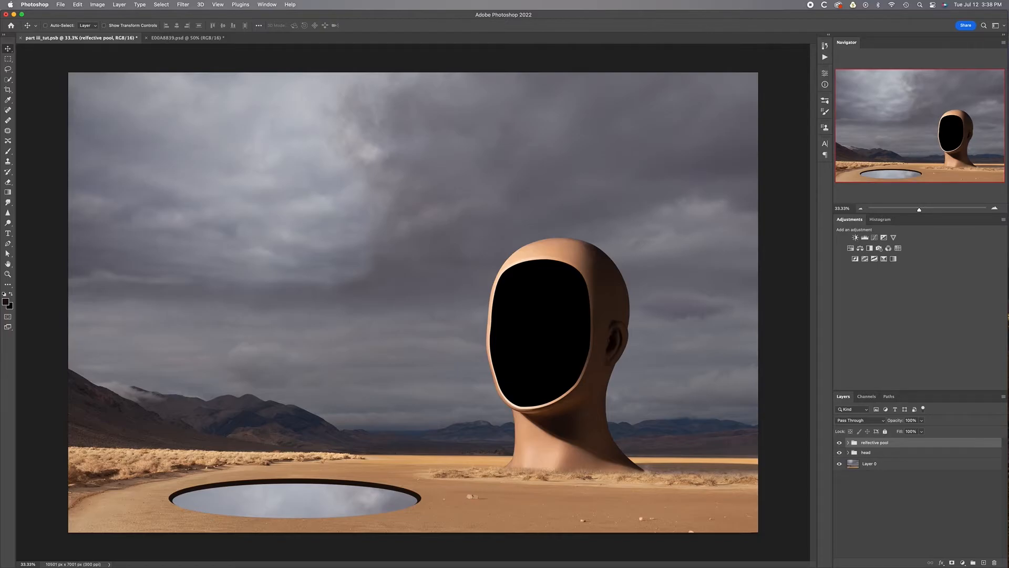
key("ctrl+Tab")
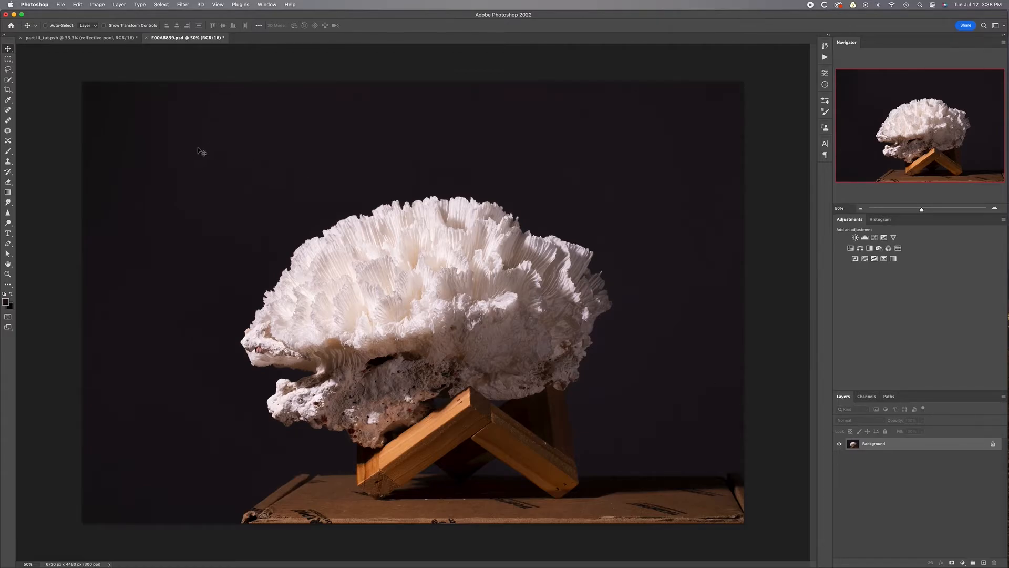
left_click(163, 5)
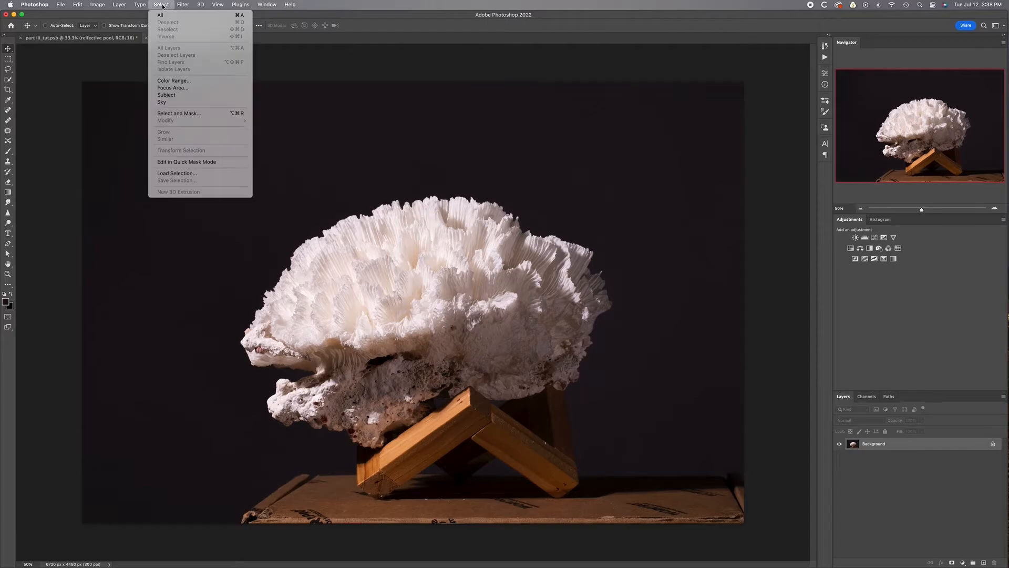
left_click(168, 96)
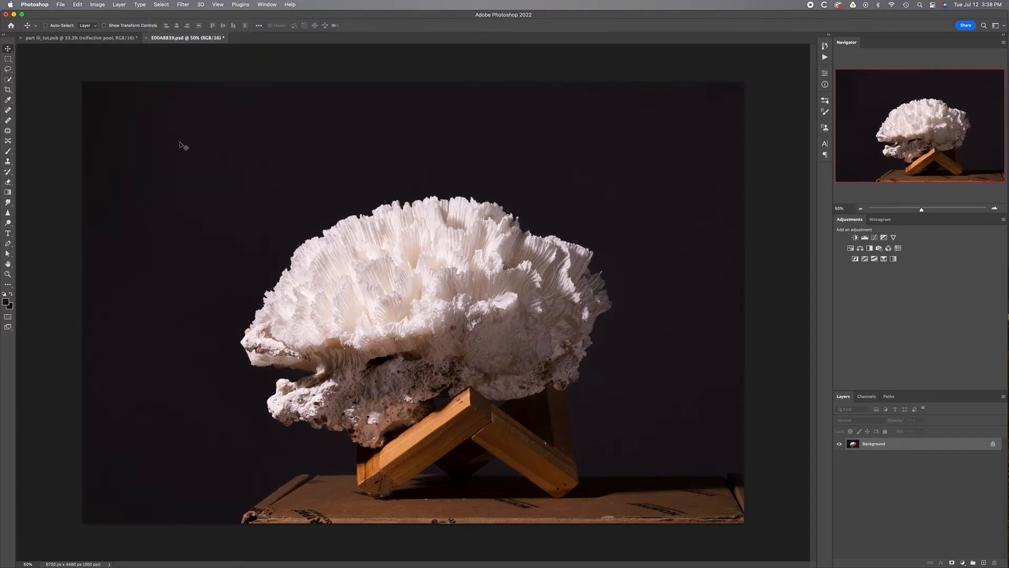
key("w")
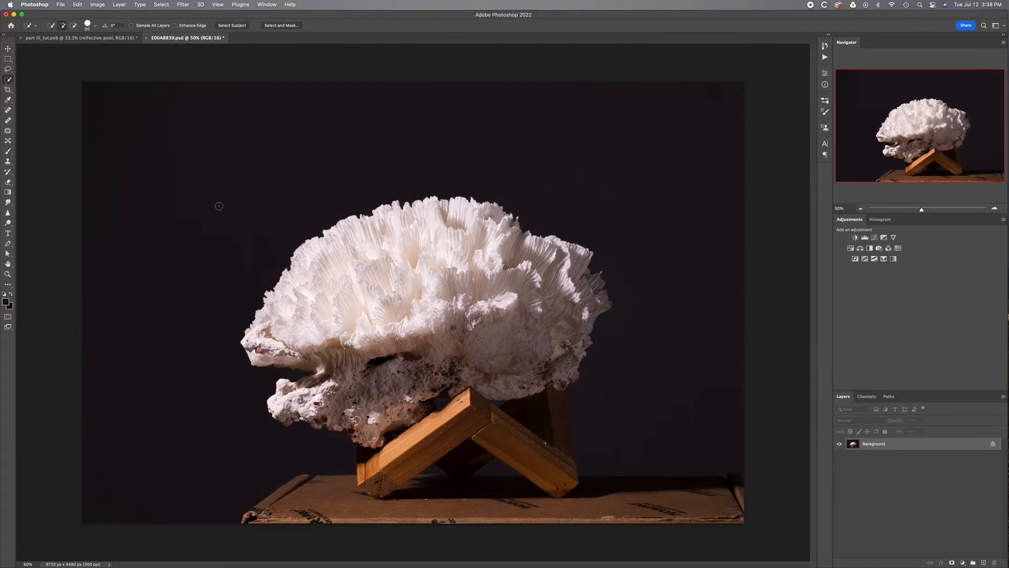
left_click(280, 320)
left_click_drag(355, 370, 297, 402)
Step: Save the coral selection as a new channel named test, and deselect it
left_click(162, 5)
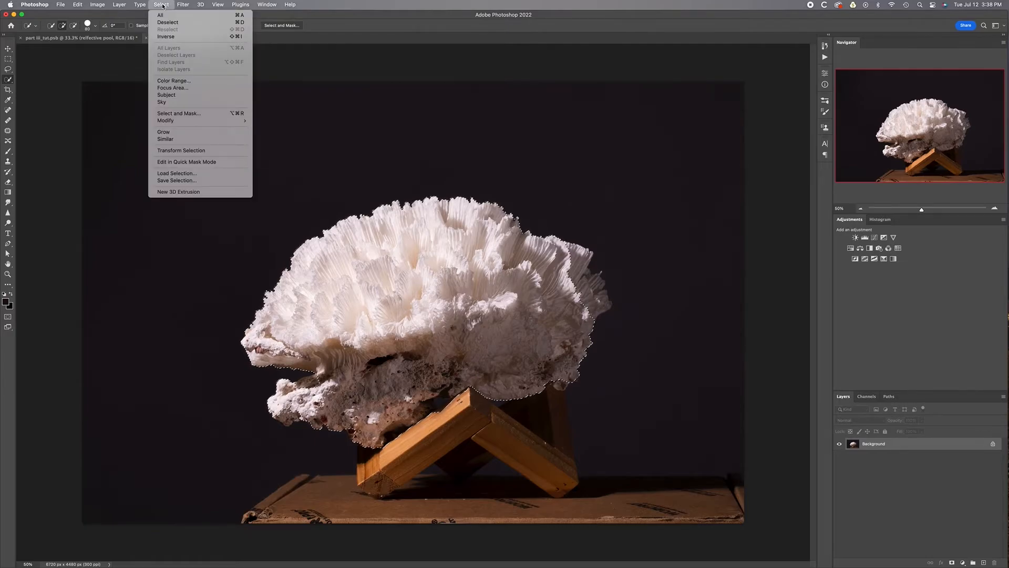
left_click(168, 181)
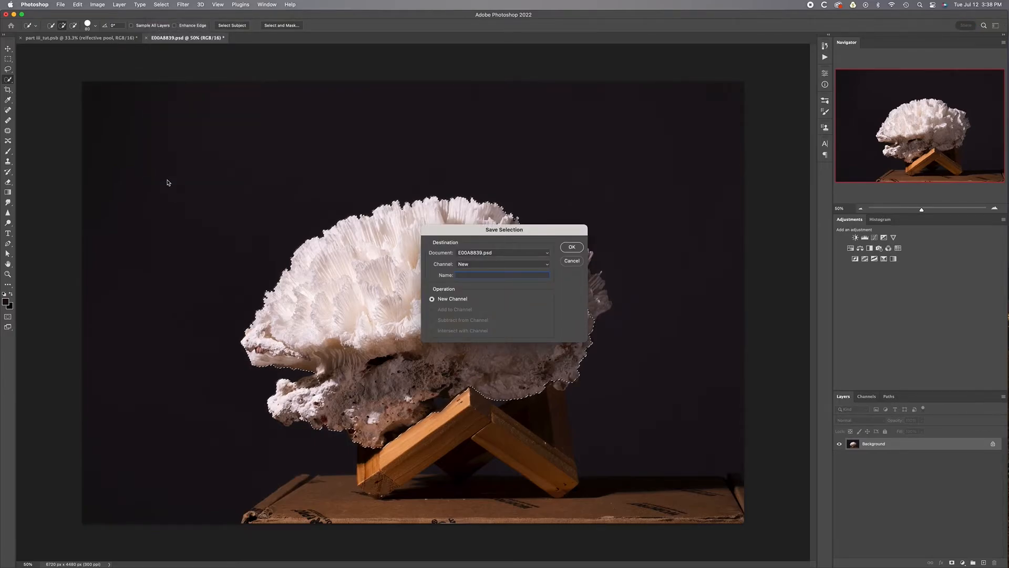
type("test")
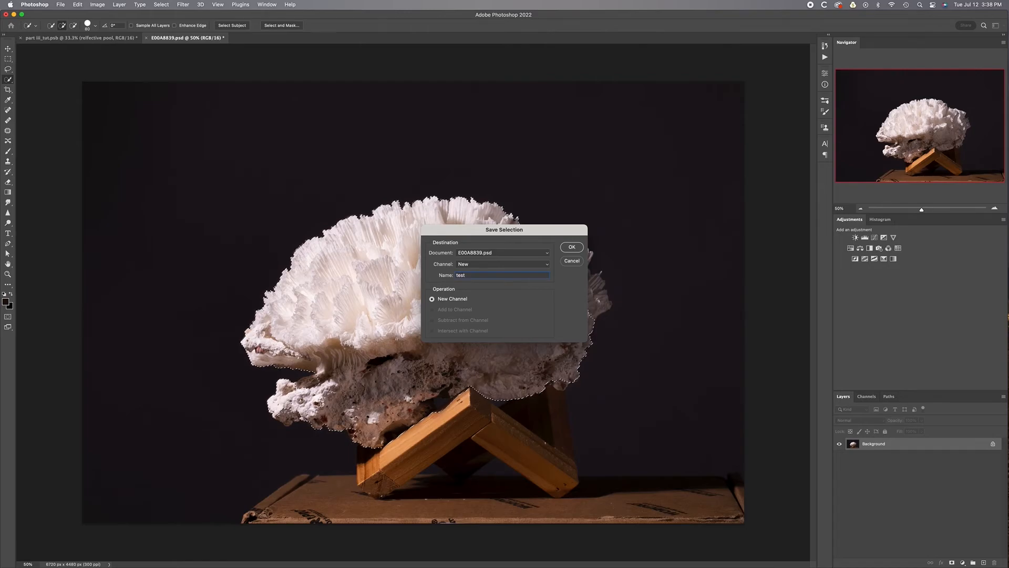
key("Return")
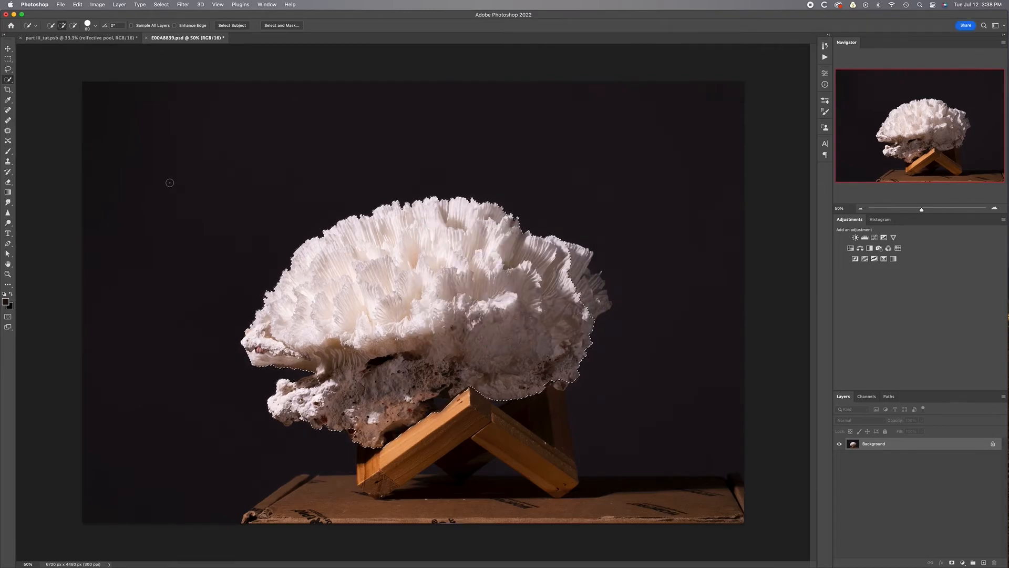
key("super+d")
Step: View the test channel's mask on its own, return to the full-color image and delete the test channel
left_click(867, 396)
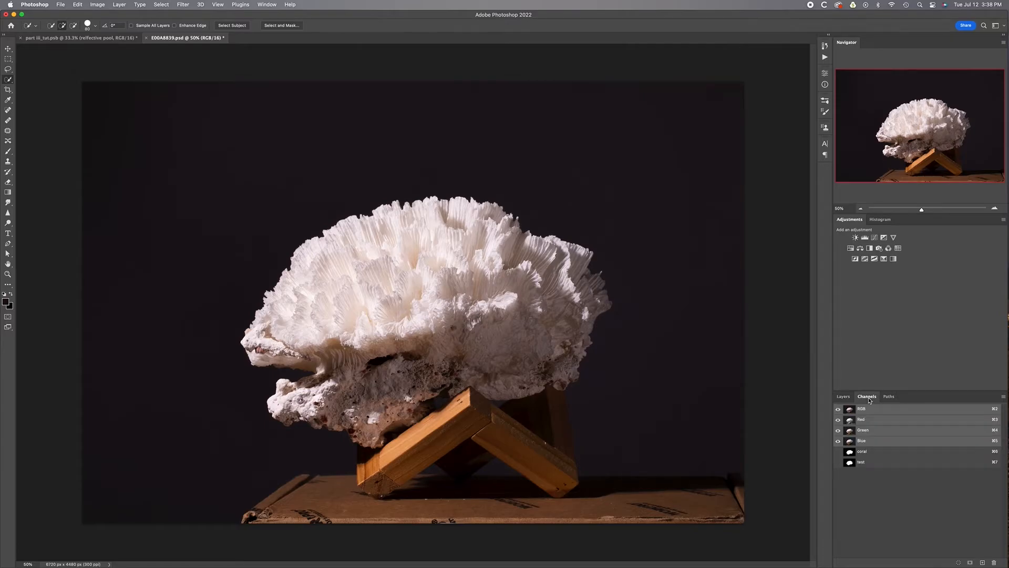
left_click(880, 463)
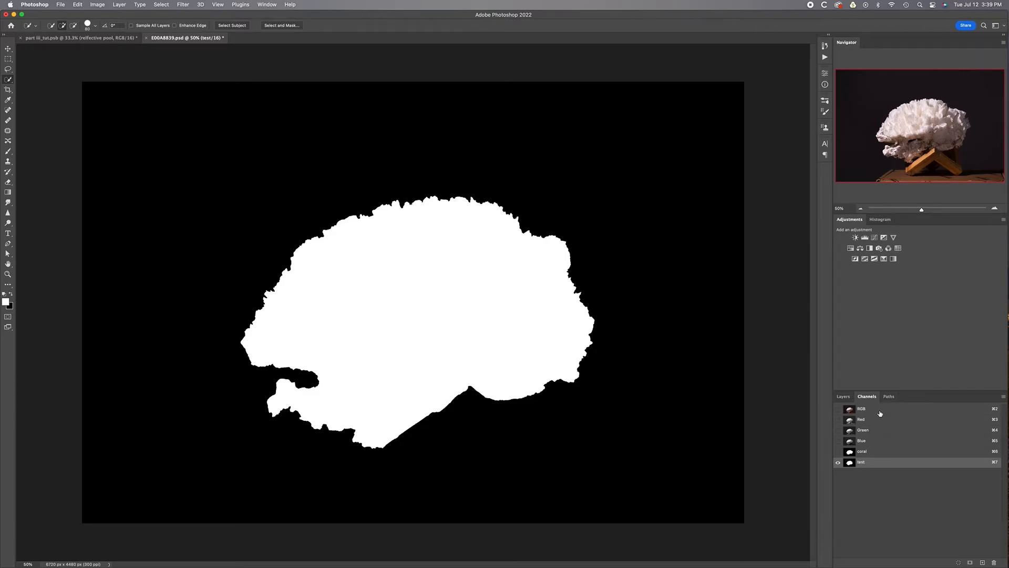
left_click(880, 413)
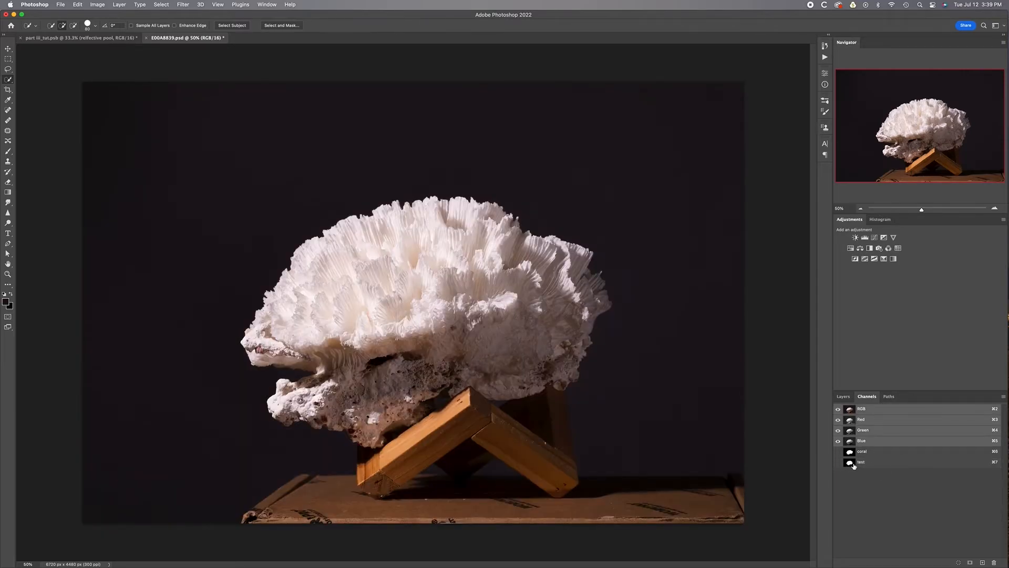
left_click_drag(922, 464, 997, 562)
Step: Load the coral channel as a selection, copy the coral and paste it into part iii_tut.psb as a new layer
left_click(850, 453, "super")
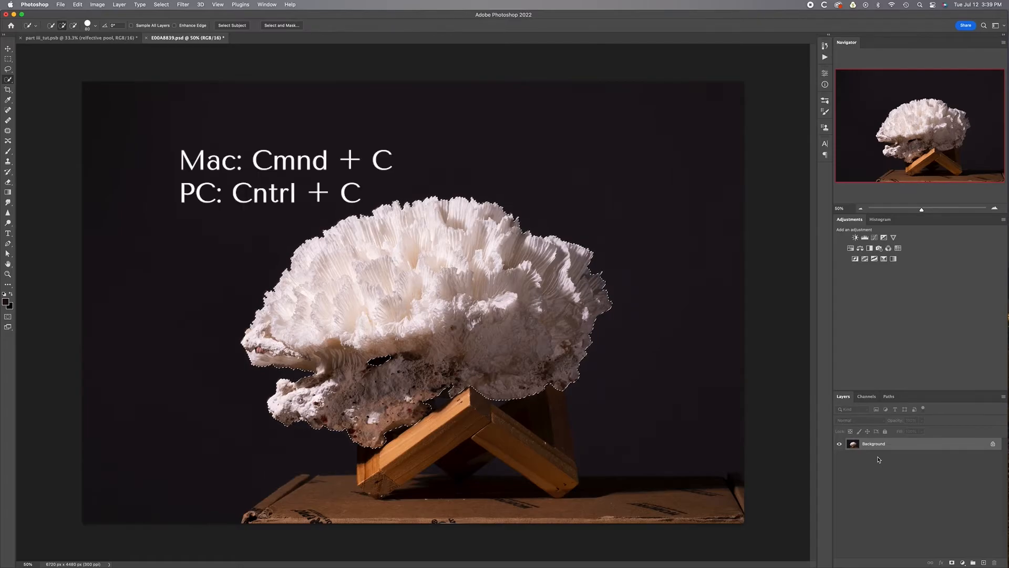
key("ctrl+Tab")
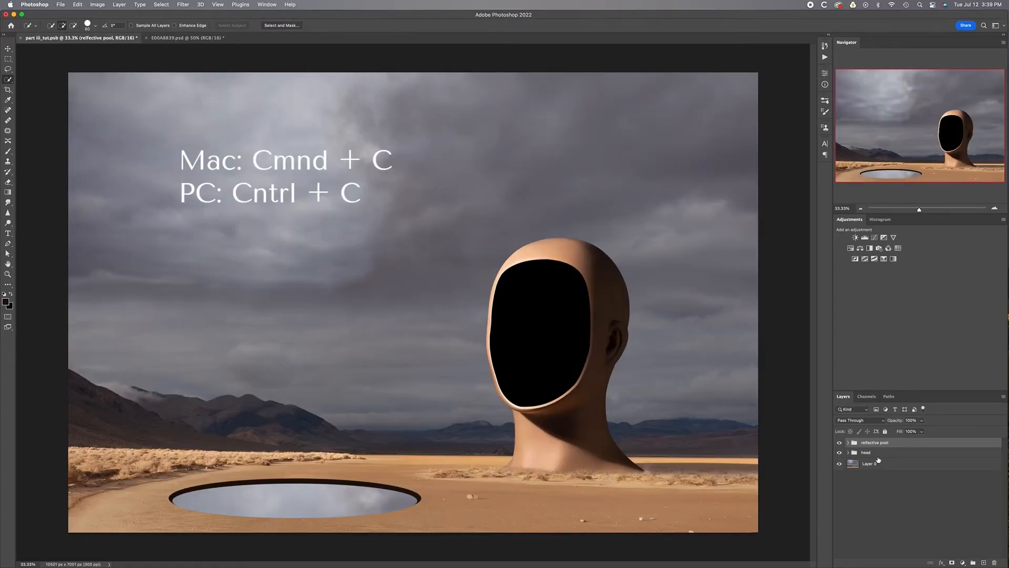
key("super+v")
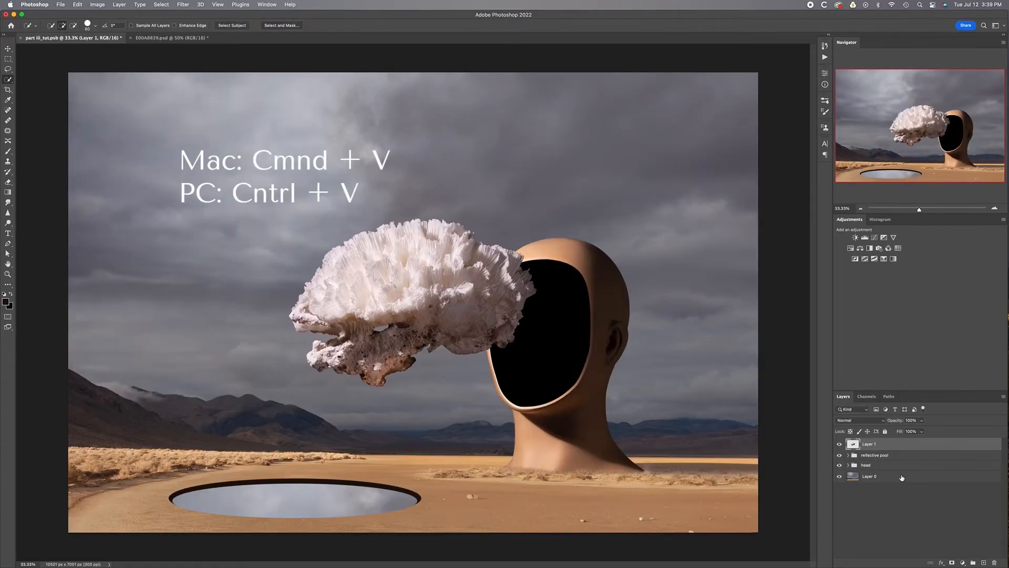
Step: Convert the pasted coral layer to a smart object and rename the layer coral
right_click(890, 446)
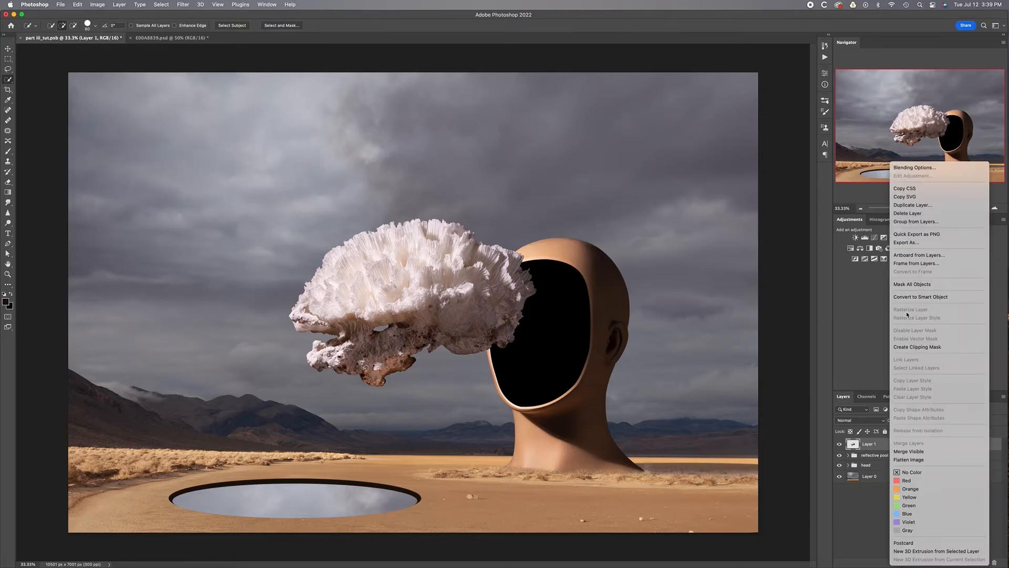
left_click(905, 298)
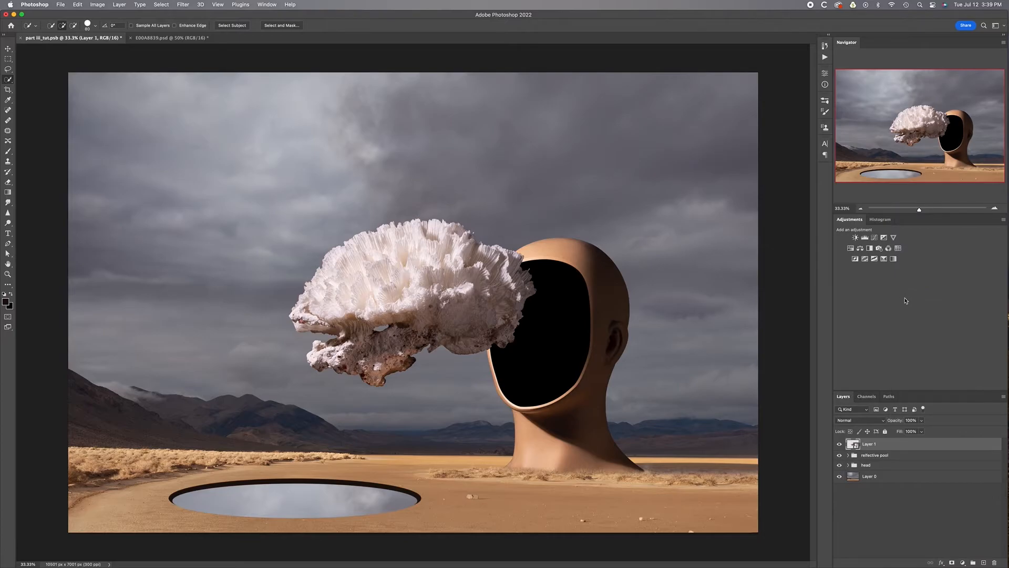
double_click(870, 444)
type("col")
key("Return")
Step: Move the coral away from the head so it floats above the pool and scale it down to about 78%
key("v")
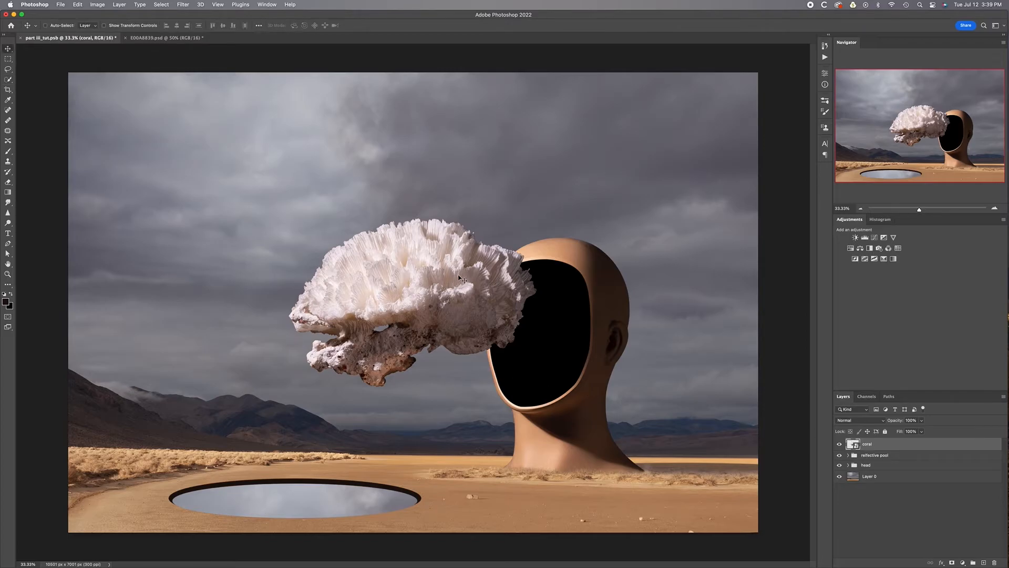
left_click_drag(463, 288, 393, 291)
key("super+t")
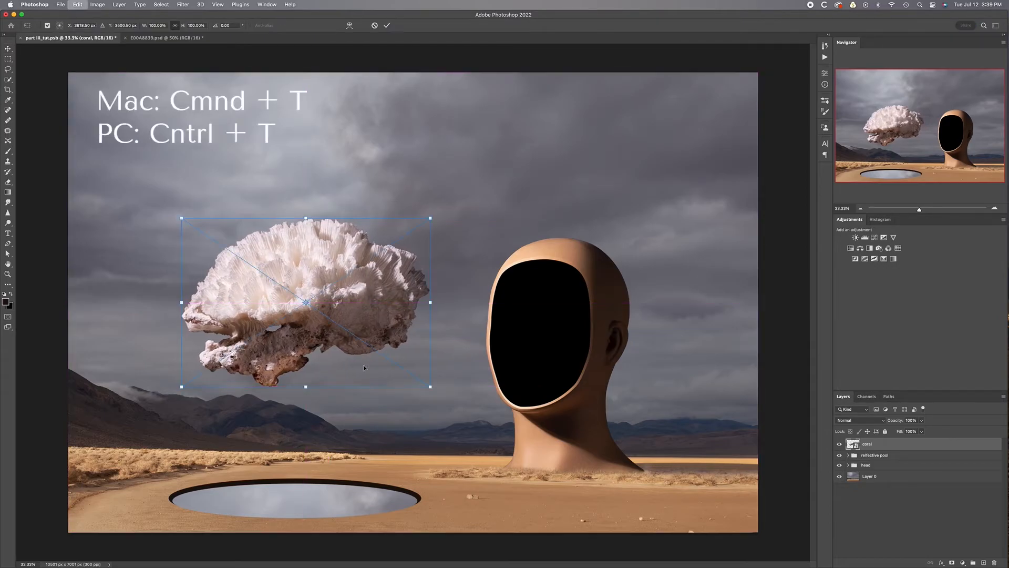
left_click_drag(307, 217, 304, 256)
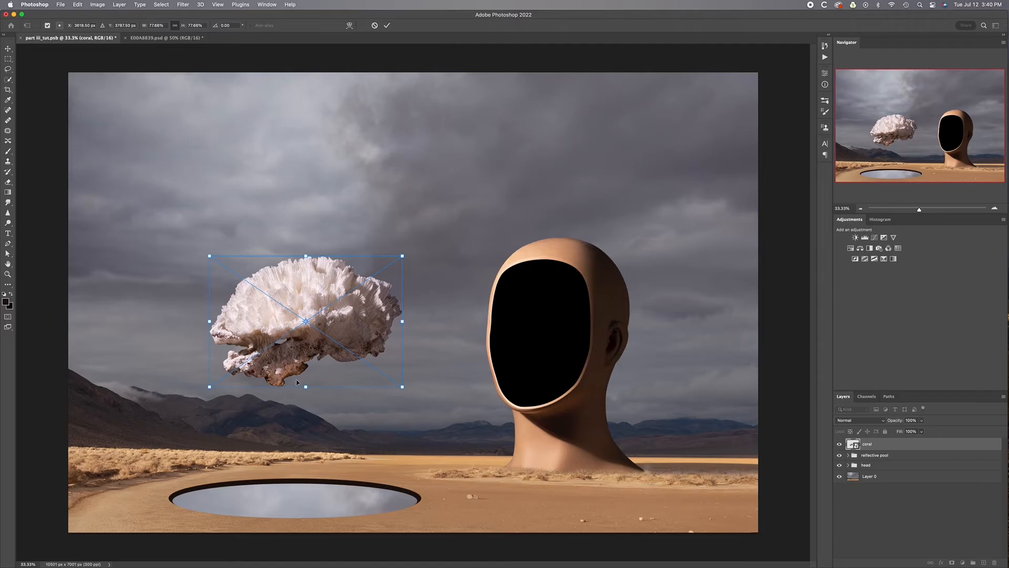
Step: Nudge the coral further left over the pool and scale it down to about 72.5%
key("shift+Left")
key("shift+Left")
key("shift+Left")
key("shift+Left")
key("shift+Left")
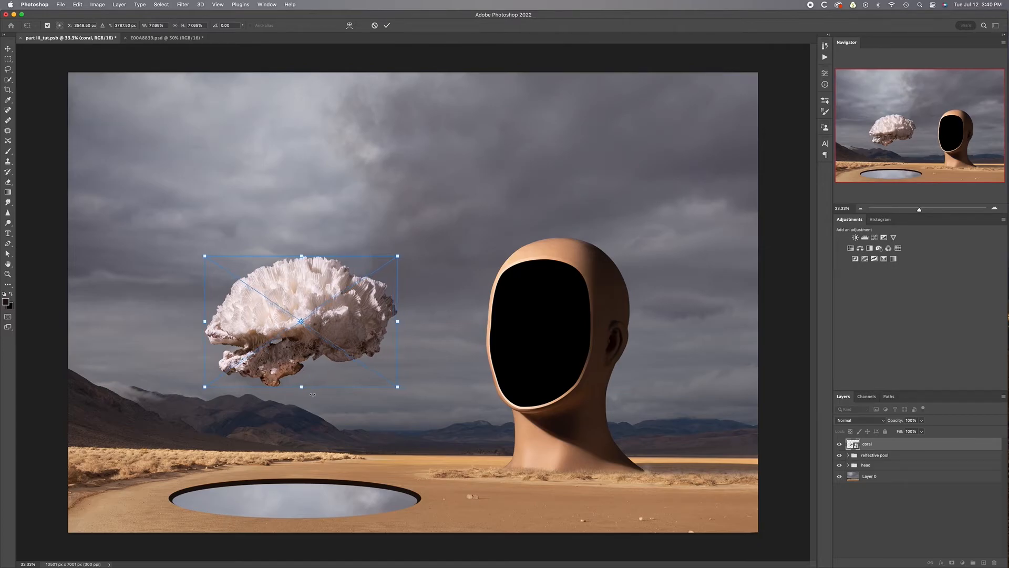
key("shift+Left")
key("shift+Left")
key("shift+Left")
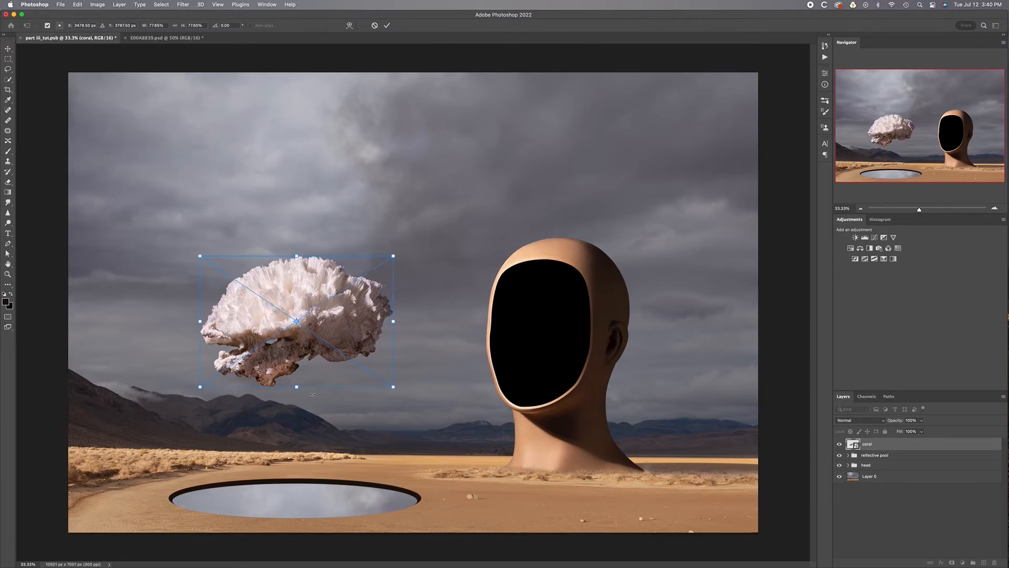
key("shift+Left")
key("shift+Left")
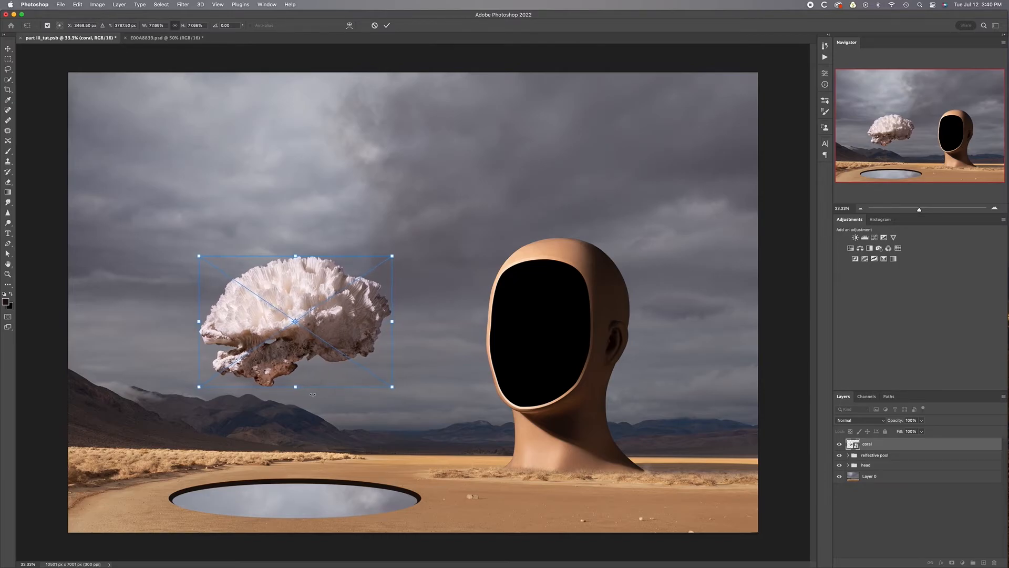
left_click_drag(296, 387, 296, 378)
key("Return")
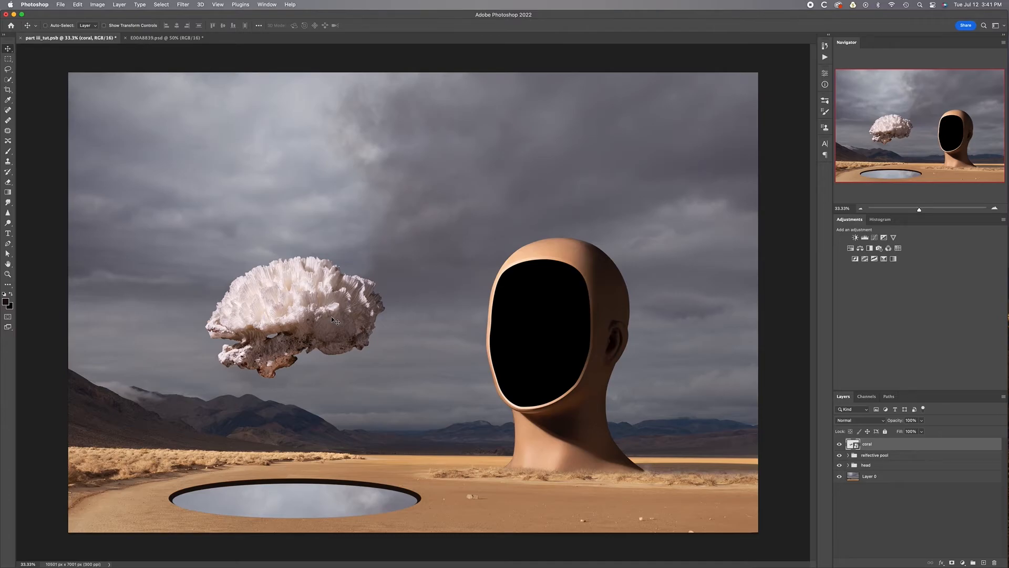
Step: Scale the coral down to about 70.7%, aligning its top with the head's opening, and nudge it slightly left
key("super+t")
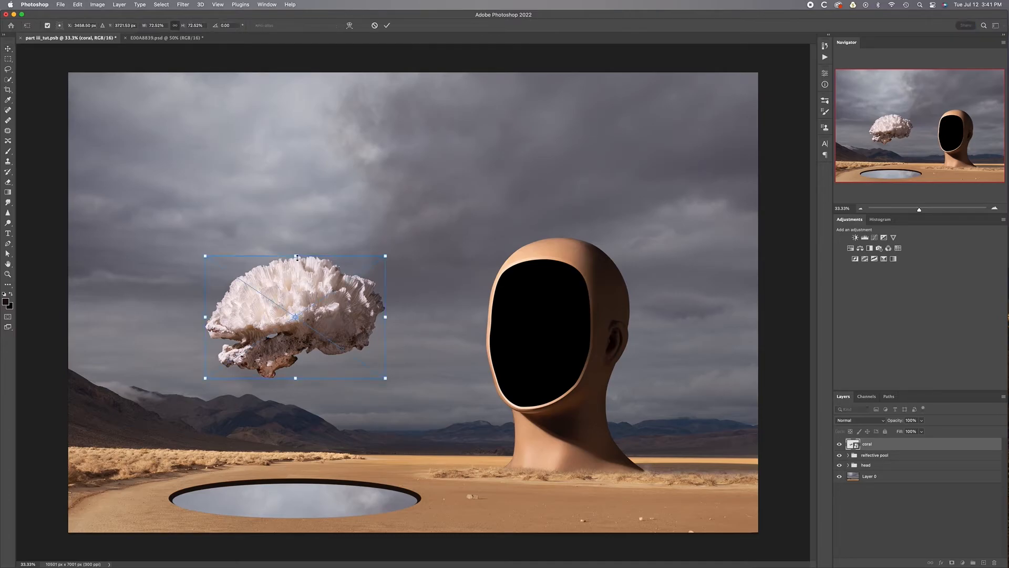
left_click_drag(296, 257, 296, 259)
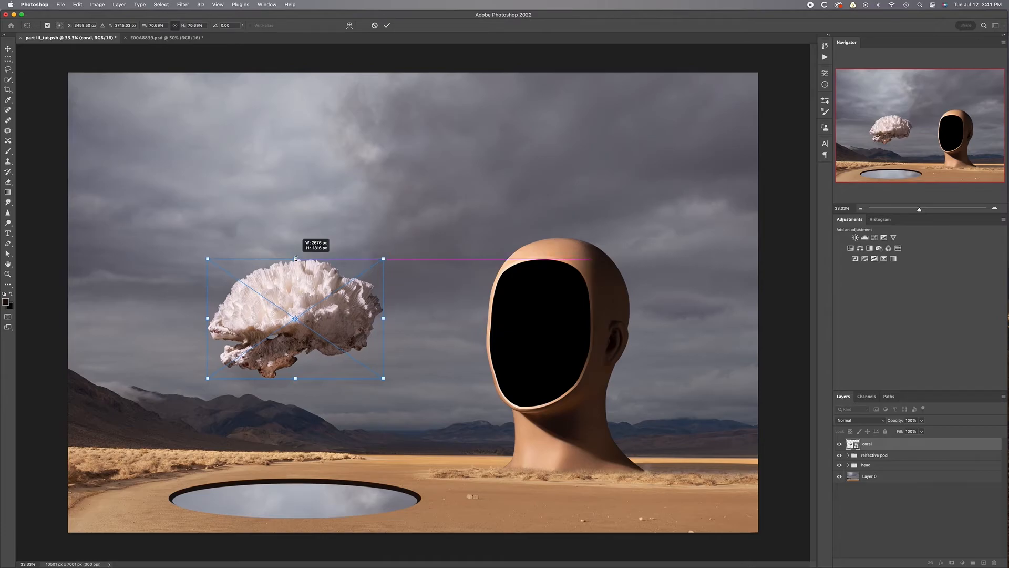
key("Return")
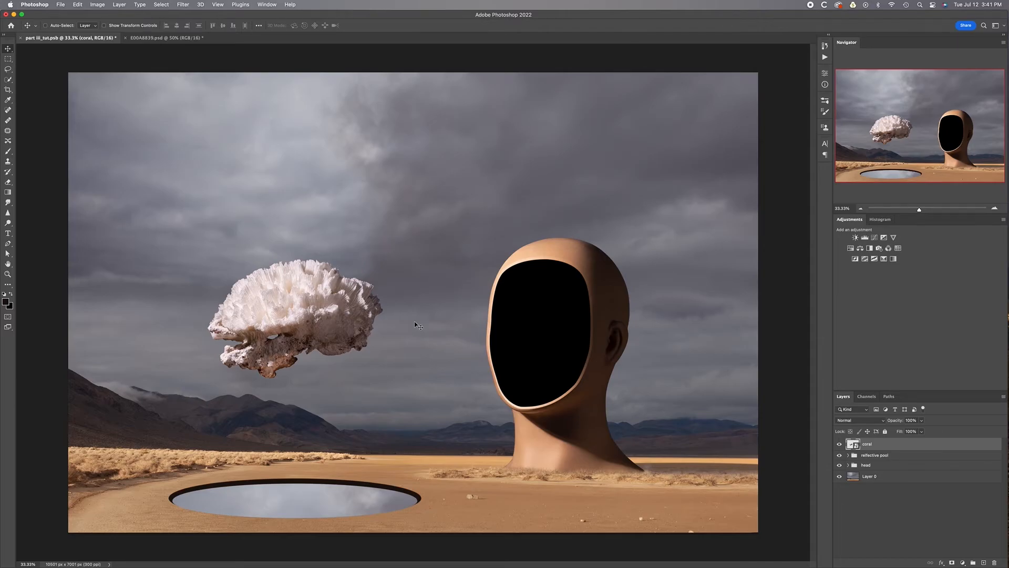
key("shift+Left")
key("shift+Left")
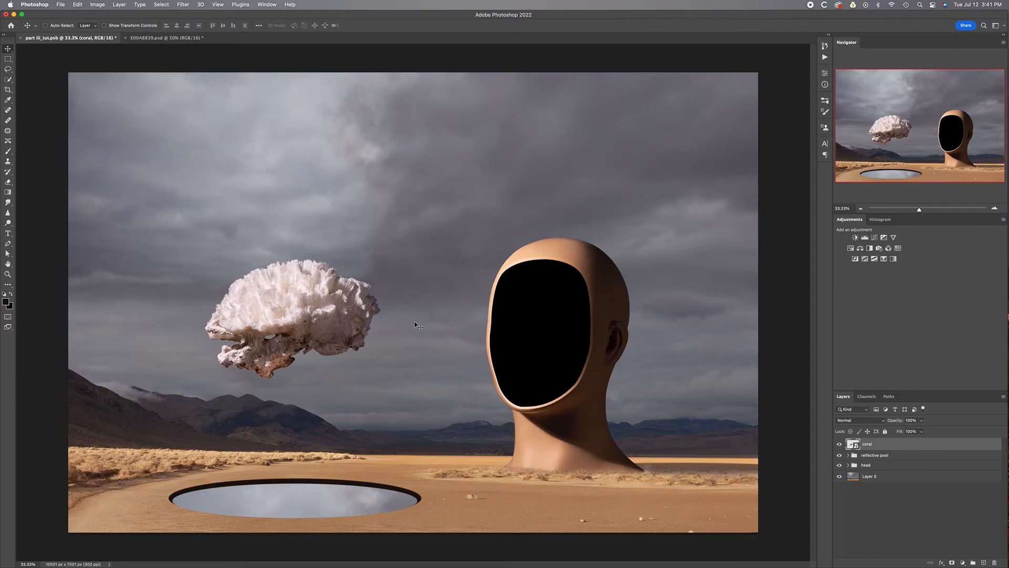
key("shift+Left")
Step: Inspect the coral's edges at 100%, duplicate the coral layer and rasterize the copy
key("super+1")
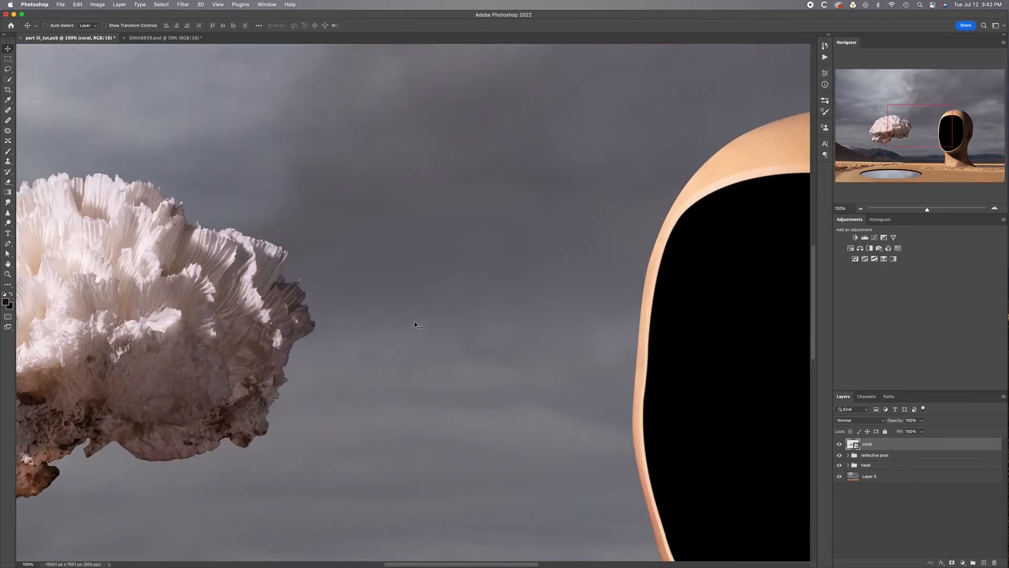
scroll(415, 321, "left", 5)
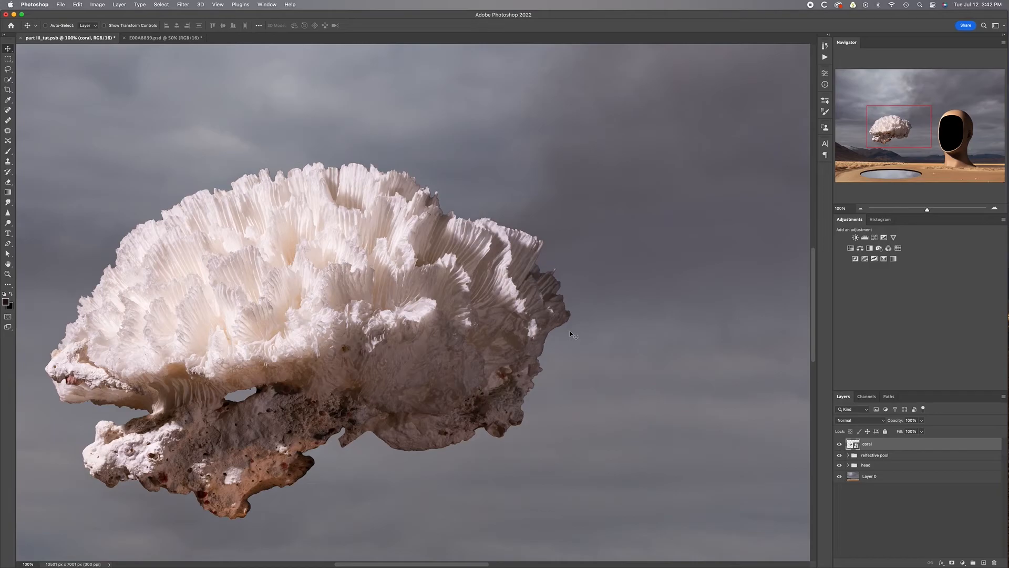
key("super+minus")
key("super+minus")
key("super+minus")
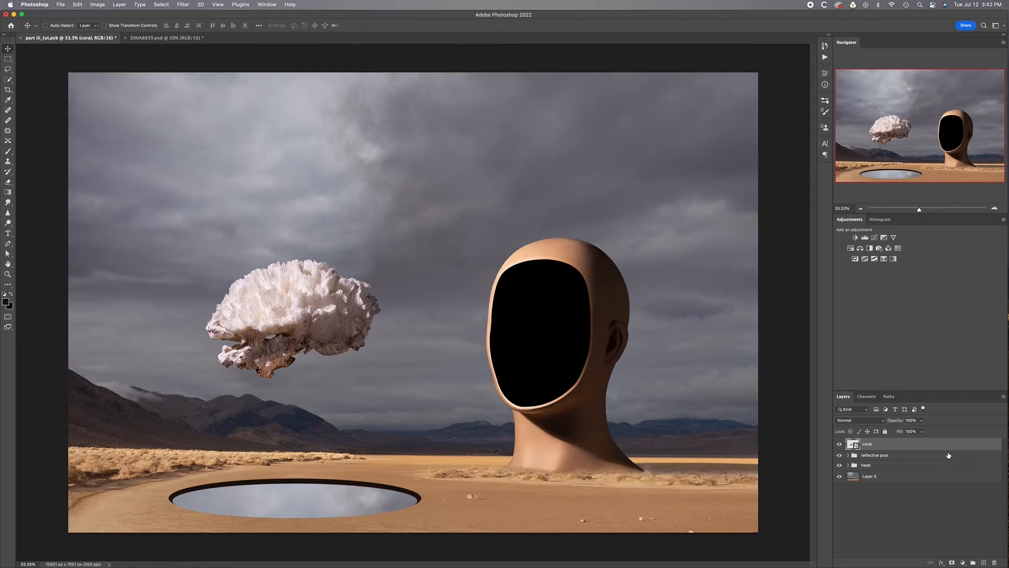
key("super+j")
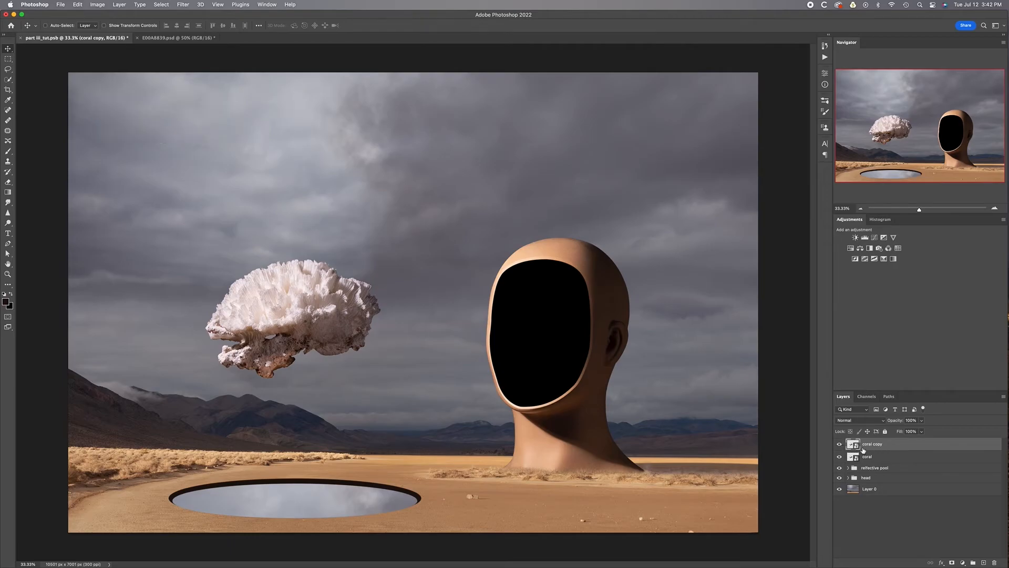
right_click(901, 446)
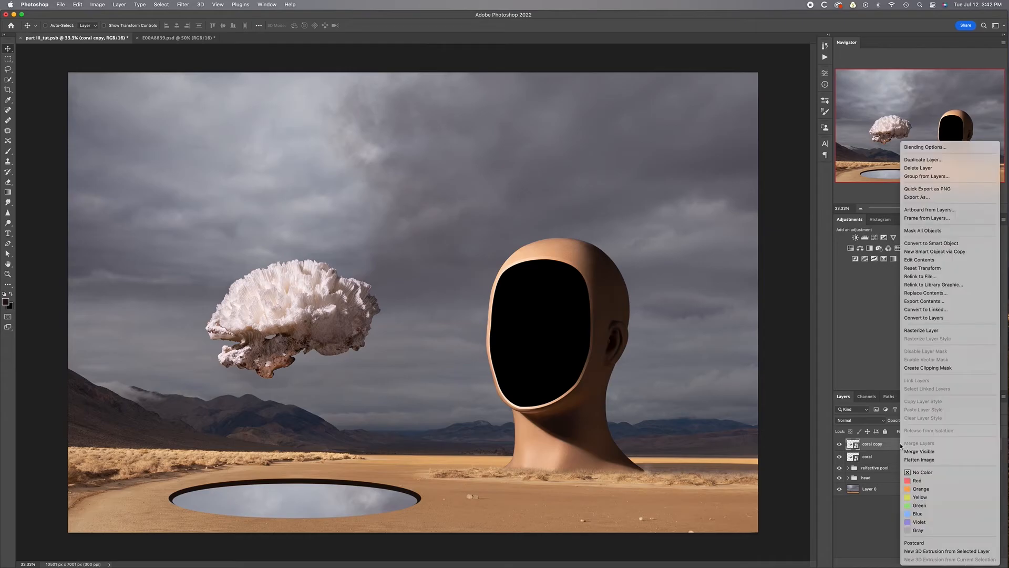
left_click(929, 330)
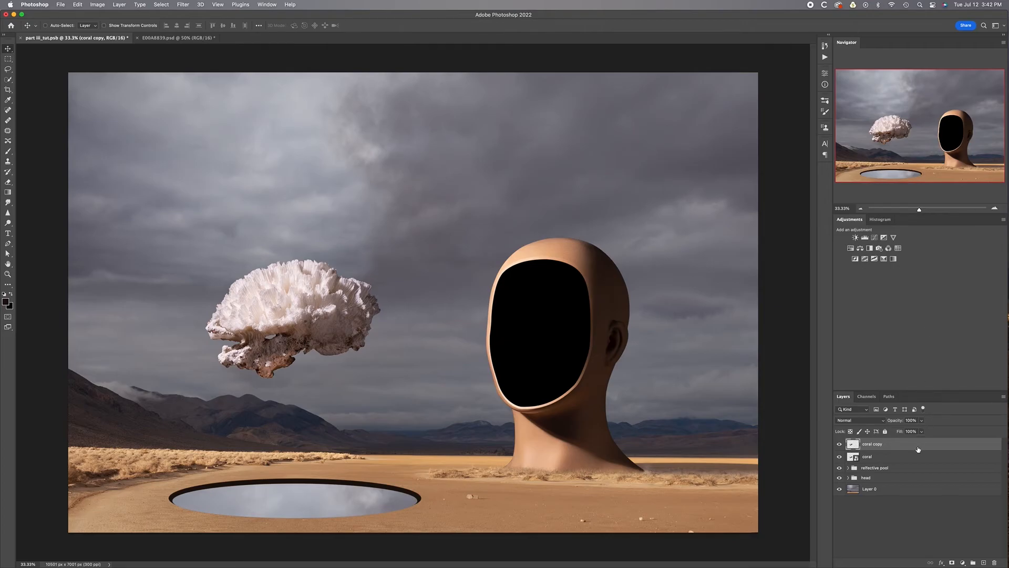
Step: Rename the copied coral layer as coral reflection
double_click(881, 445)
key("BackSpace")
key("BackSpace")
key("BackSpace")
key("BackSpace")
key("BackSpace")
type("reflection")
key("Return")
Step: Flip the coral reflection layer vertically with Free Transform
key("super+t")
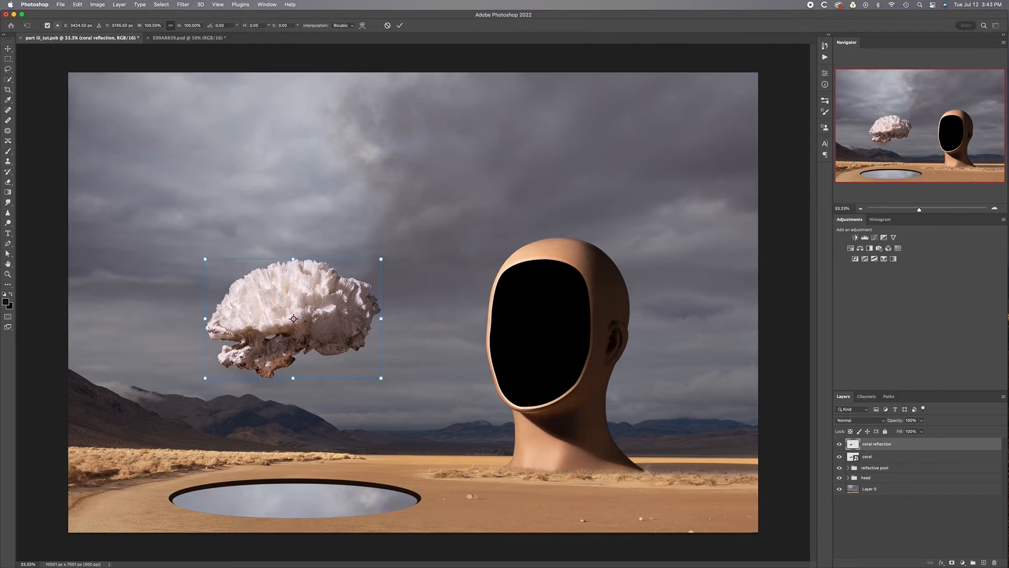
right_click(340, 340)
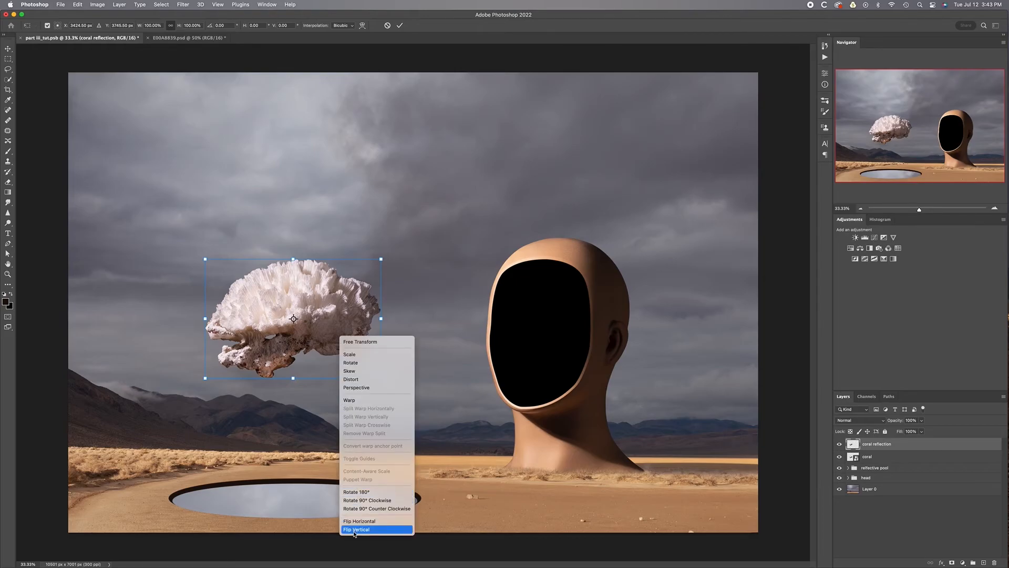
left_click(354, 529)
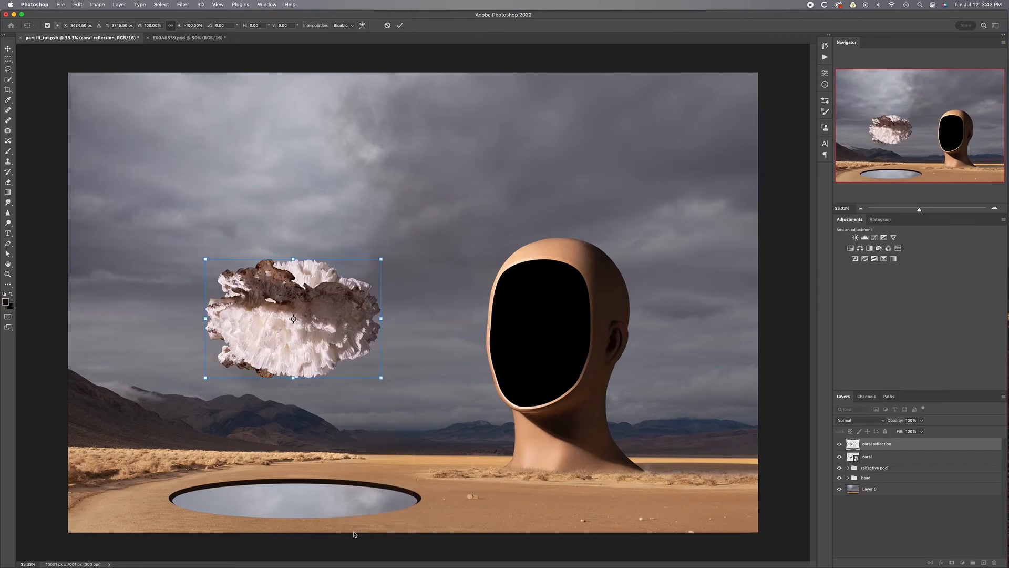
key("Return")
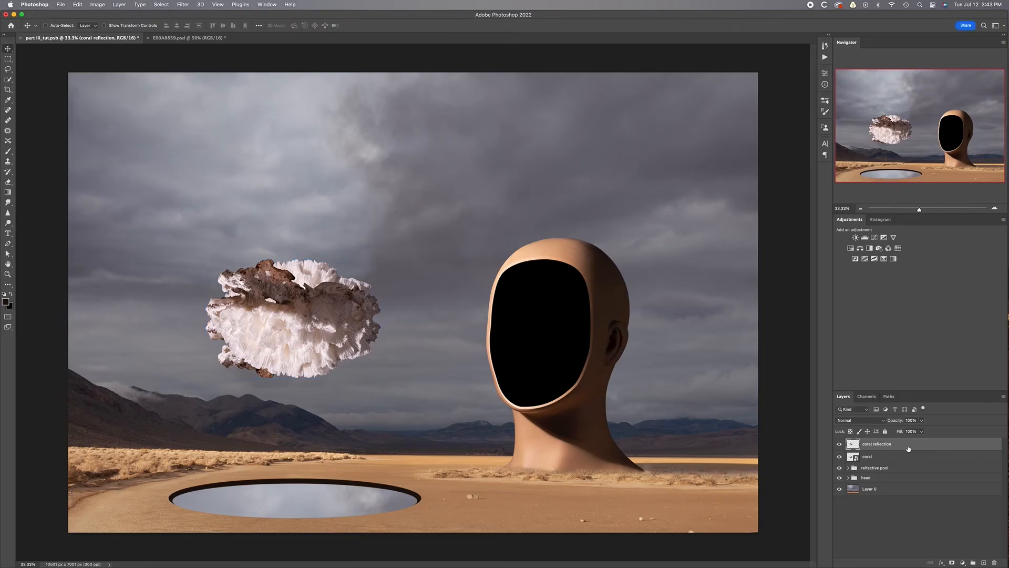
Step: Put the coral reflection layer above sky reflection in the reflective pool group and move the flipped coral straight down into the pool
left_click(848, 467)
left_click_drag(940, 468, 942, 476)
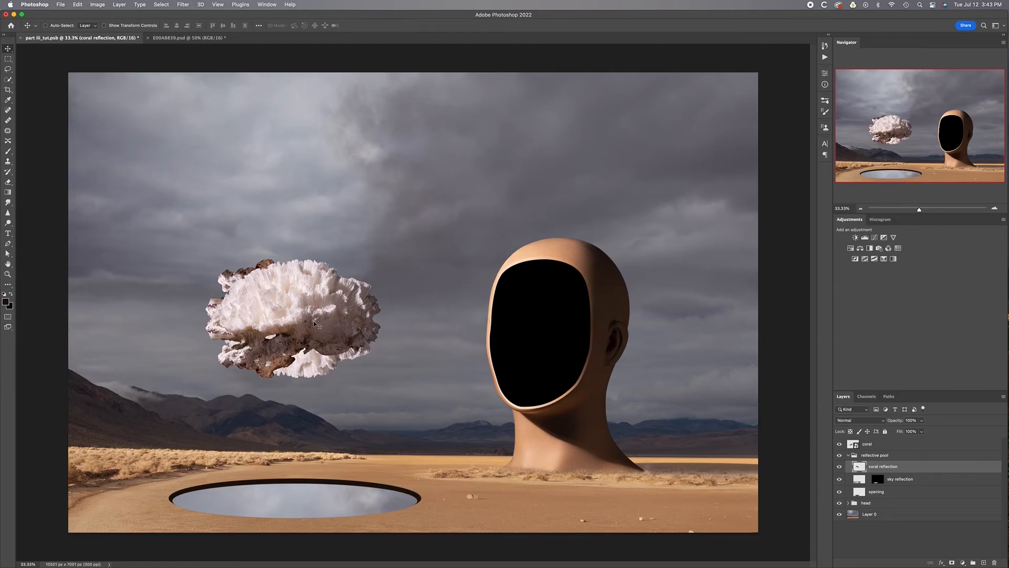
left_click_drag(298, 312, 289, 536)
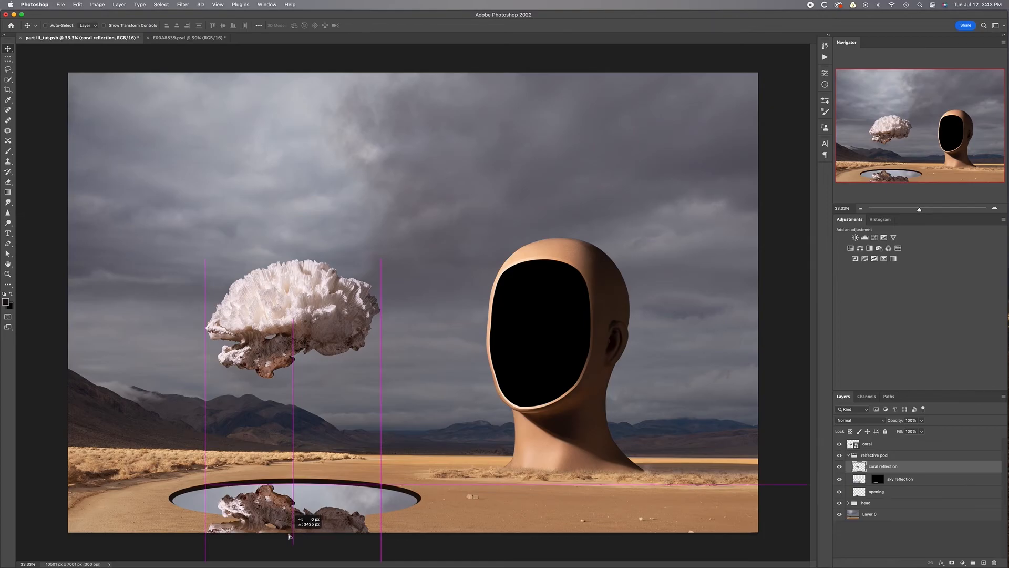
left_click_drag(289, 536, 289, 536)
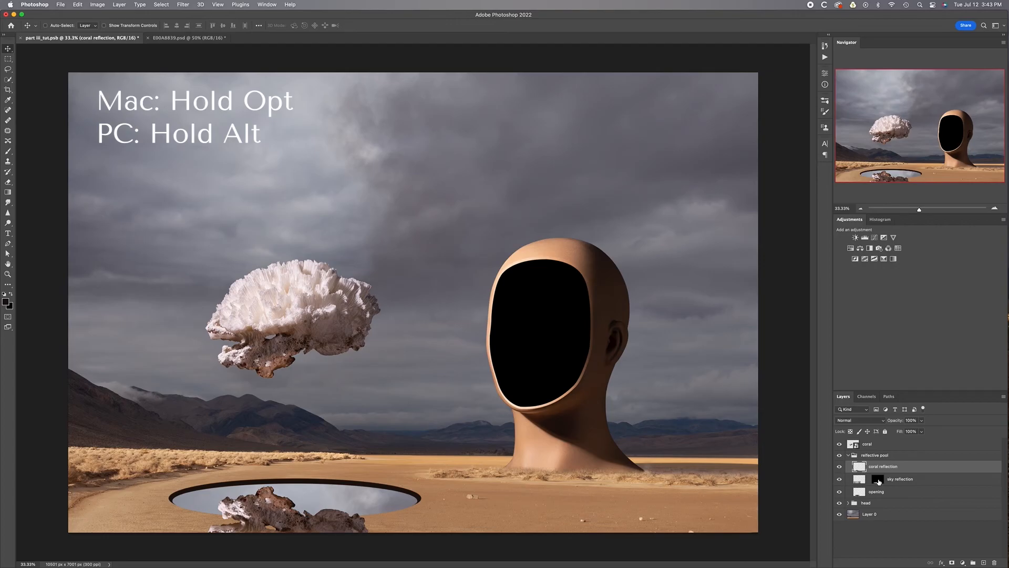
Step: Copy the sky reflection layer's mask onto coral reflection and fine-tune the reflected coral's vertical position in the pool
left_click_drag(879, 481, 878, 471)
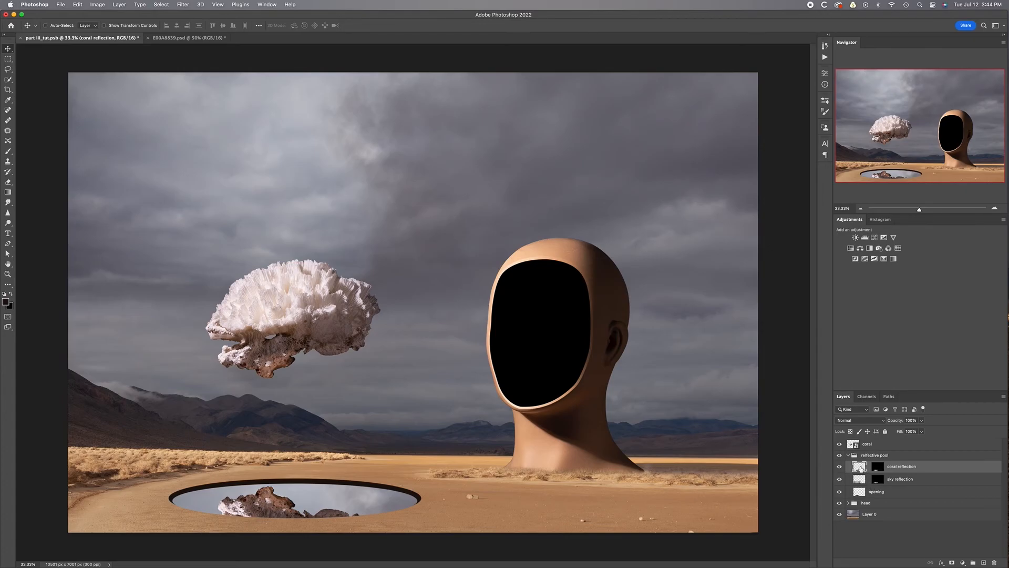
key("shift+Down")
key("shift+Down")
key("shift+Down")
key("shift+Down")
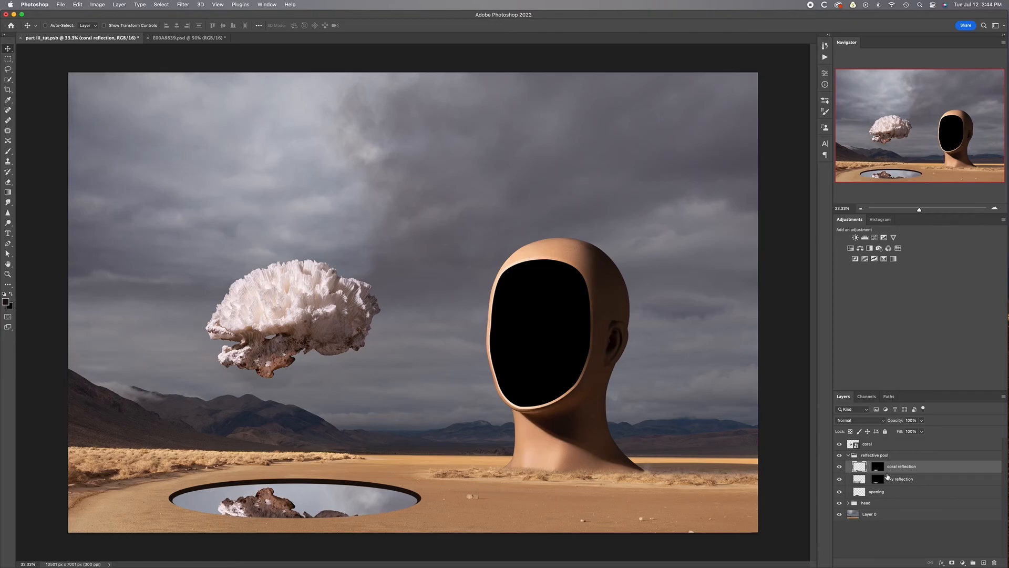
key("shift+Up")
key("shift+Up")
Step: Collapse the reflective pool group and add a Curves adjustment in Color blend mode above the coral layer
key("super+minus")
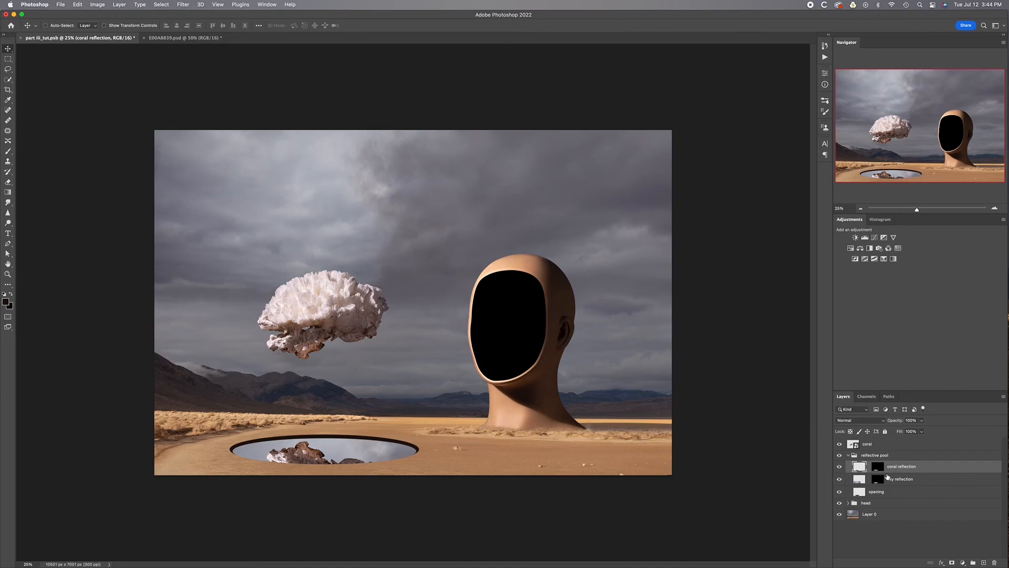
left_click(848, 455)
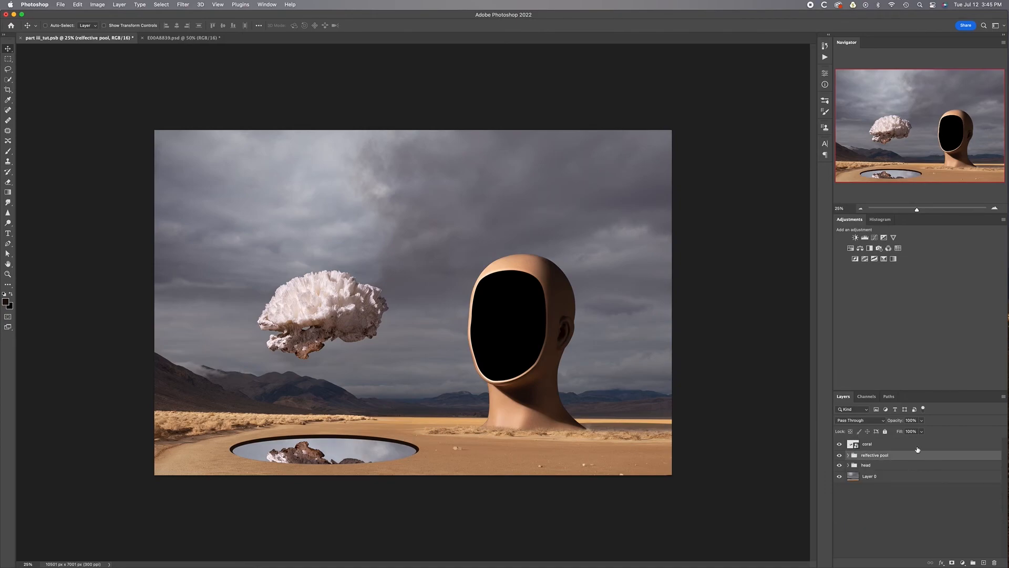
left_click(919, 446)
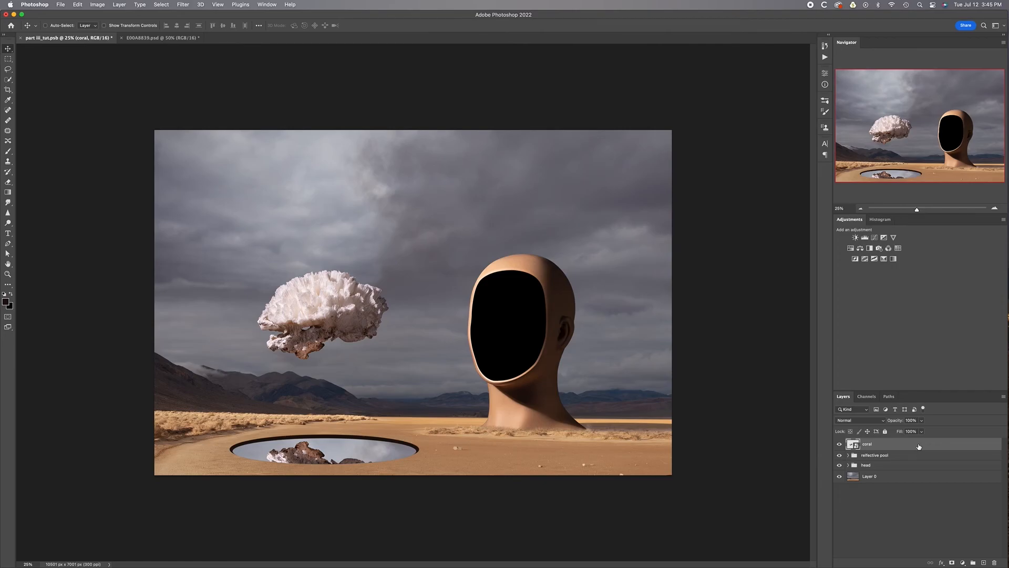
key("super+equal")
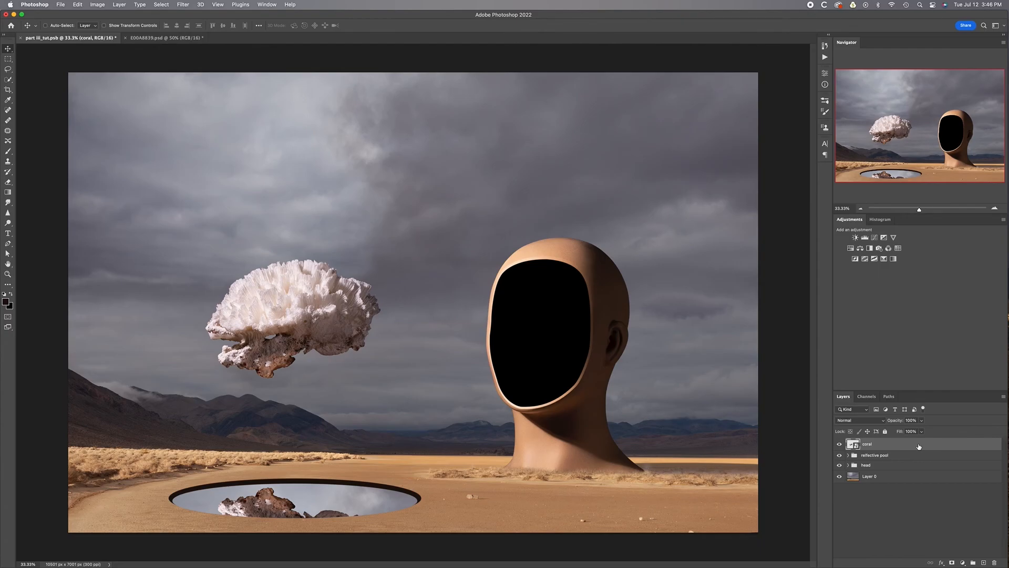
left_click(874, 237)
left_click(860, 420)
left_click(846, 552)
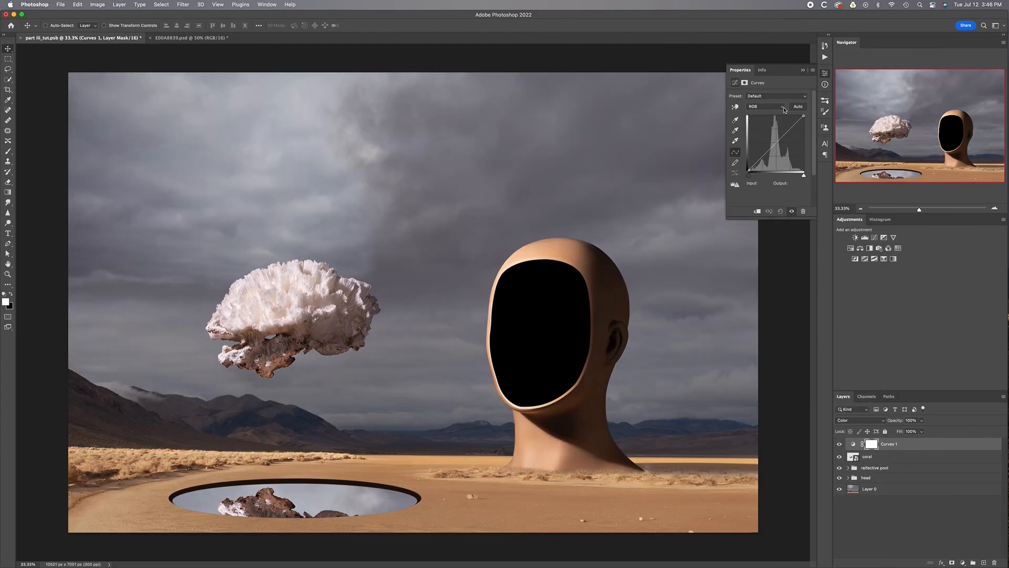
Step: Lower the blue curve's shadows from input 81 to output 68 and slightly lower its highlights
left_click(766, 106)
left_click(757, 132)
left_click_drag(763, 156, 763, 160)
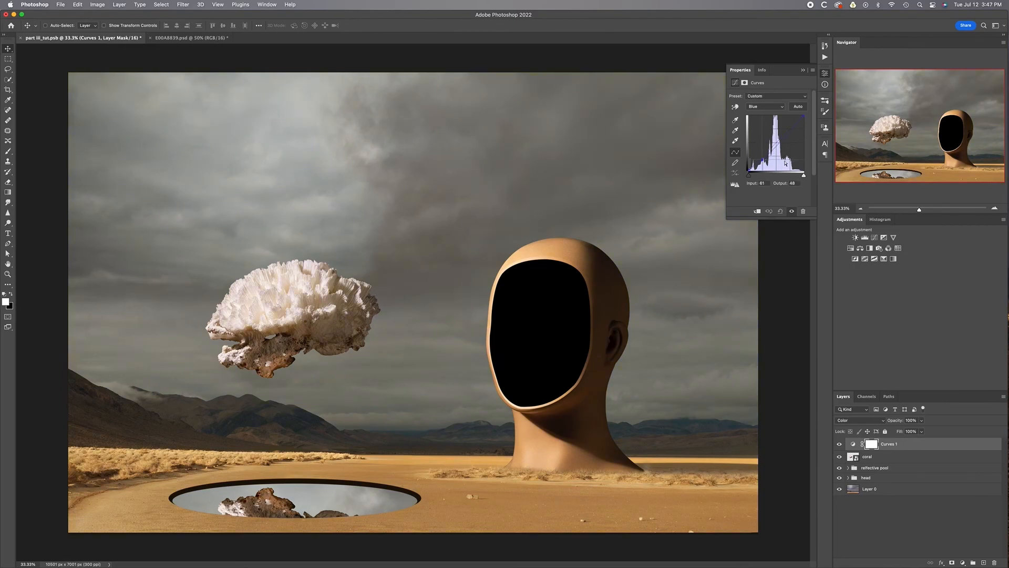
left_click(790, 128)
left_click_drag(790, 128, 791, 130)
Step: Lower the green curve's highlights from input 194 to about 188 and adjust the red curve's shadows
left_click(765, 106)
left_click(757, 98)
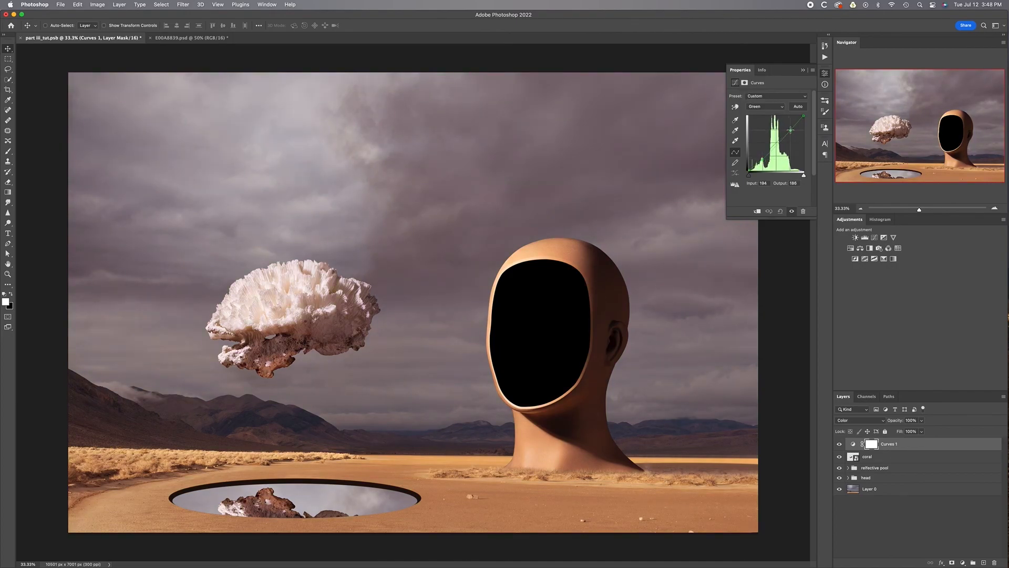
left_click(765, 107)
left_click(757, 97)
left_click_drag(760, 162, 759, 158)
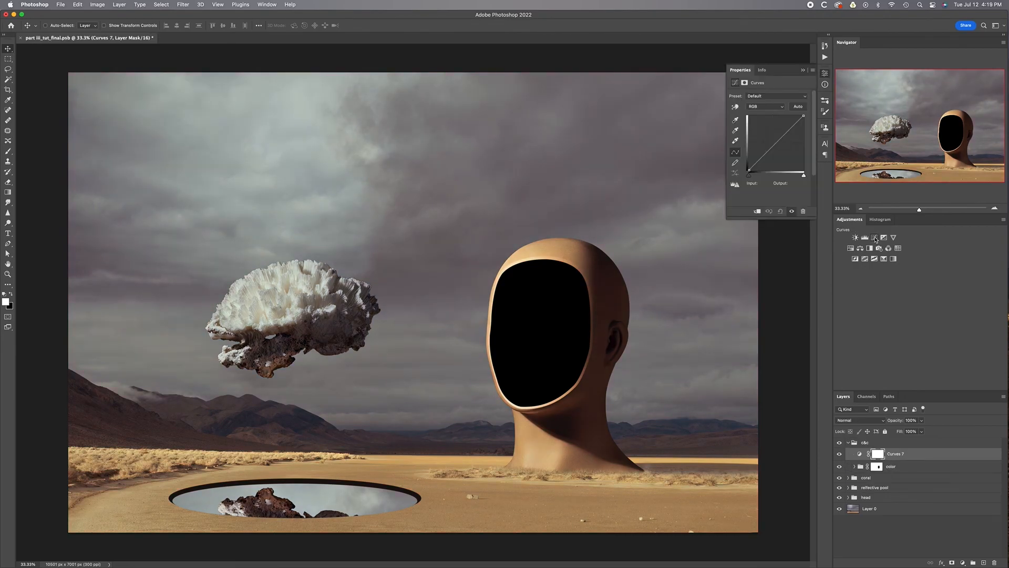
Step: Set the Curves 7 adjustment to Luminosity, shape its curve to darken the image, and collapse the c&c group
left_click(861, 420)
left_click(852, 559)
left_click_drag(789, 130, 765, 159)
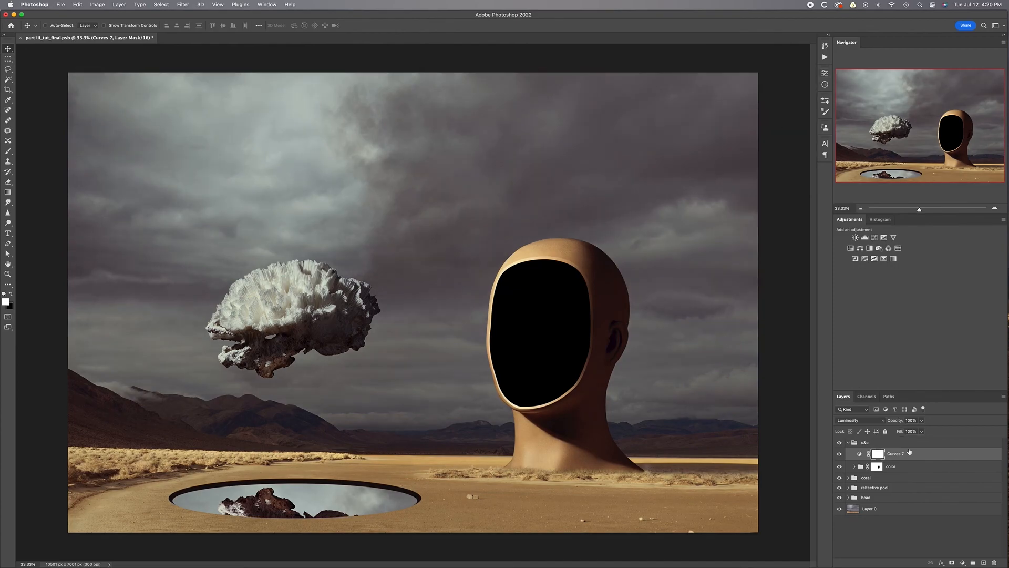
key("alt+bracketright")
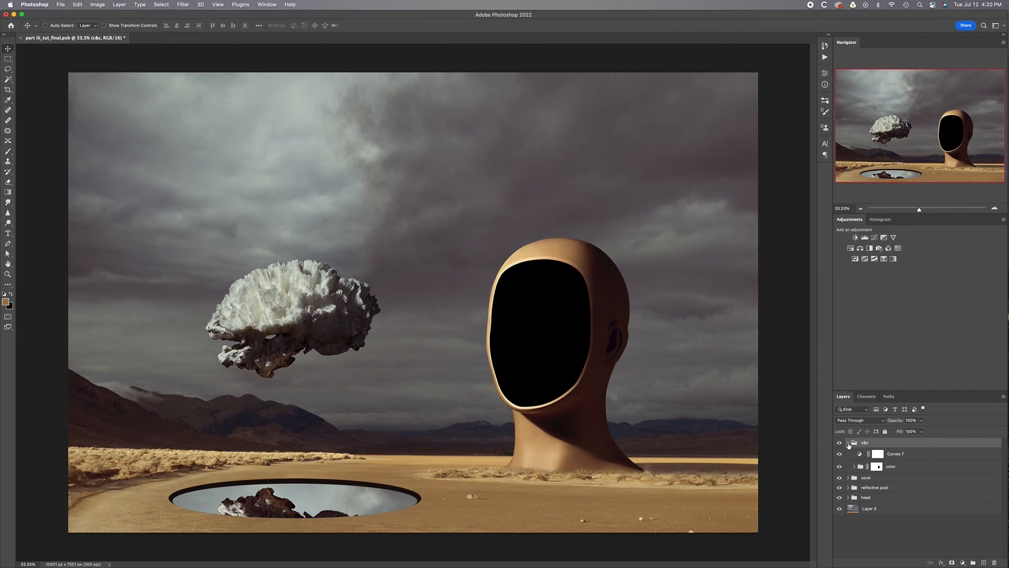
left_click(848, 443)
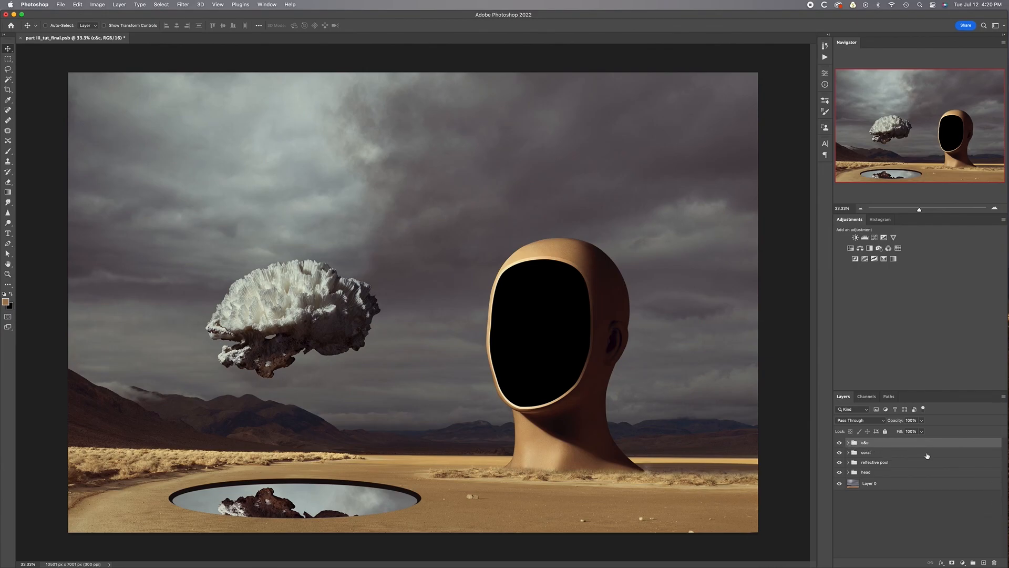